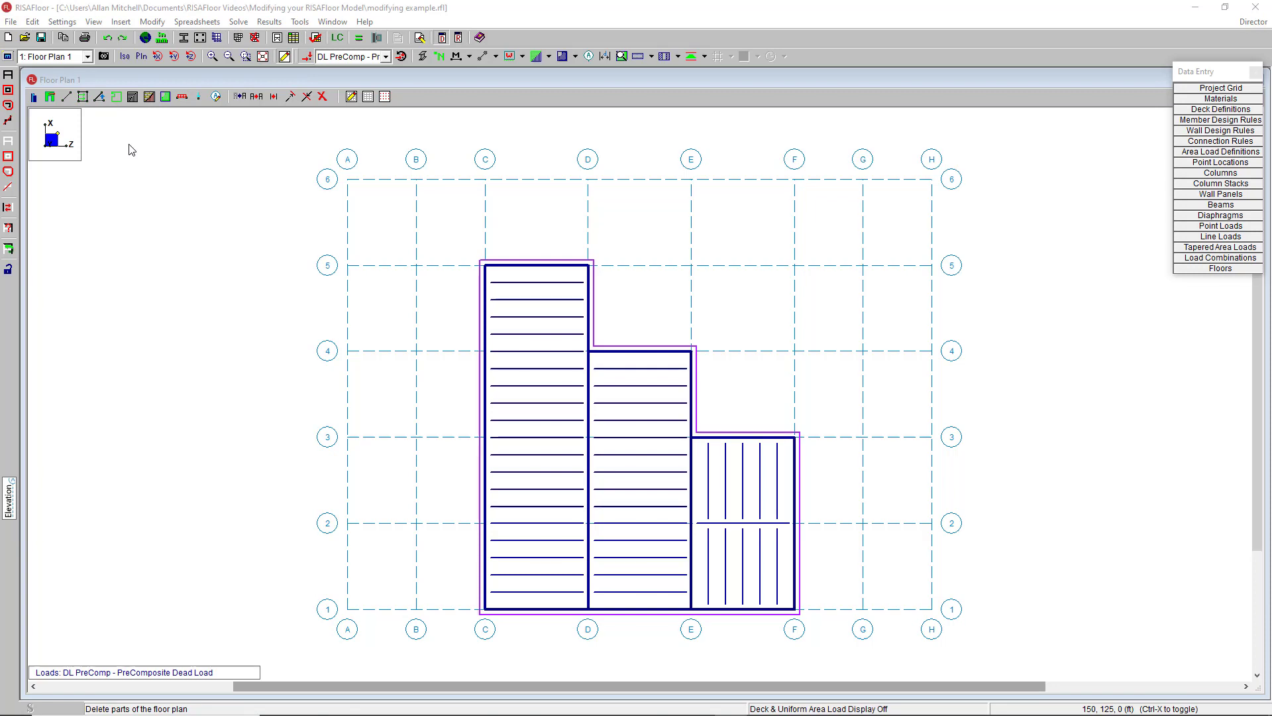
Set up column drawing for Conc3000NW concrete lateral columns
{"action": "left_click", "coordinate": [31, 101]}
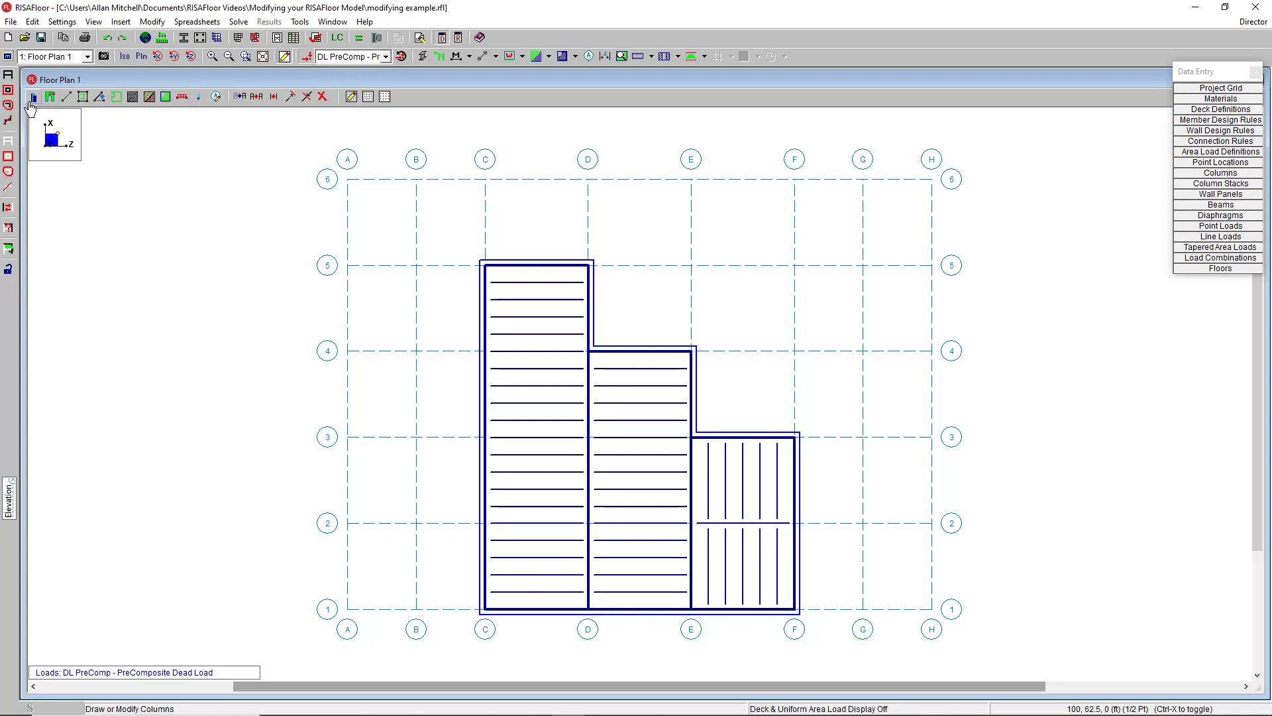
{"action": "left_click", "coordinate": [31, 99]}
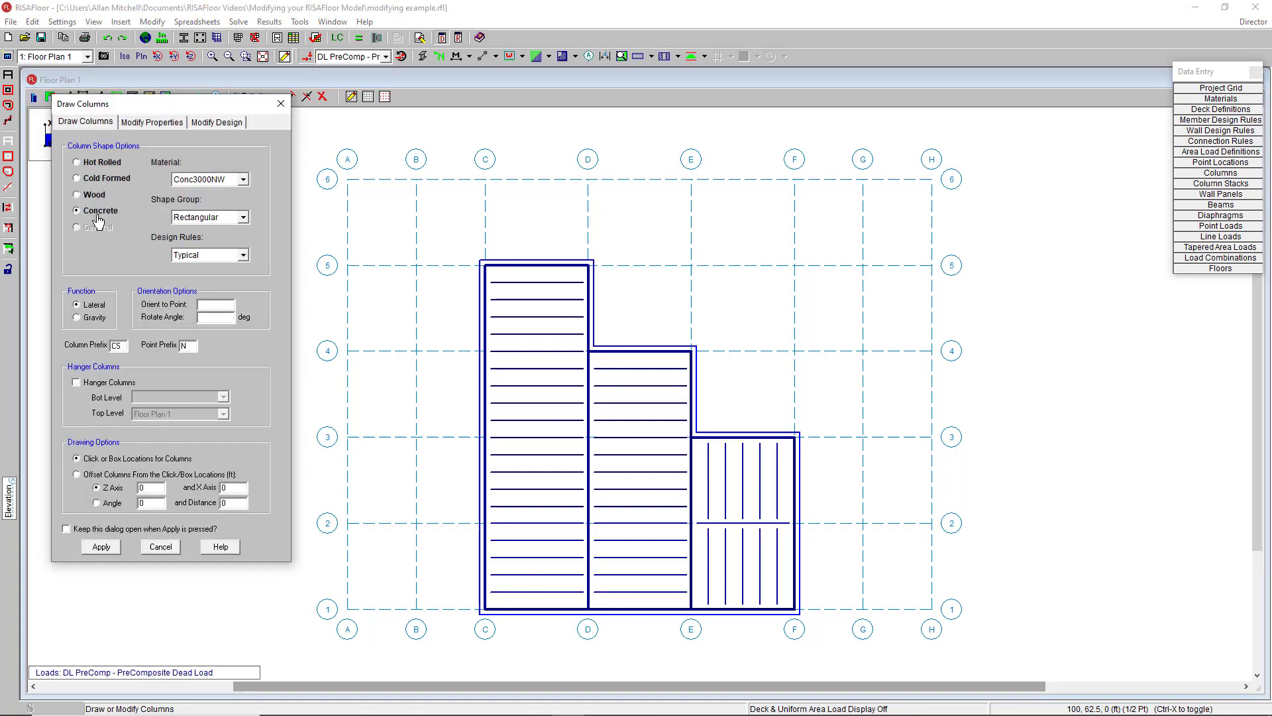
{"action": "left_click", "coordinate": [103, 546]}
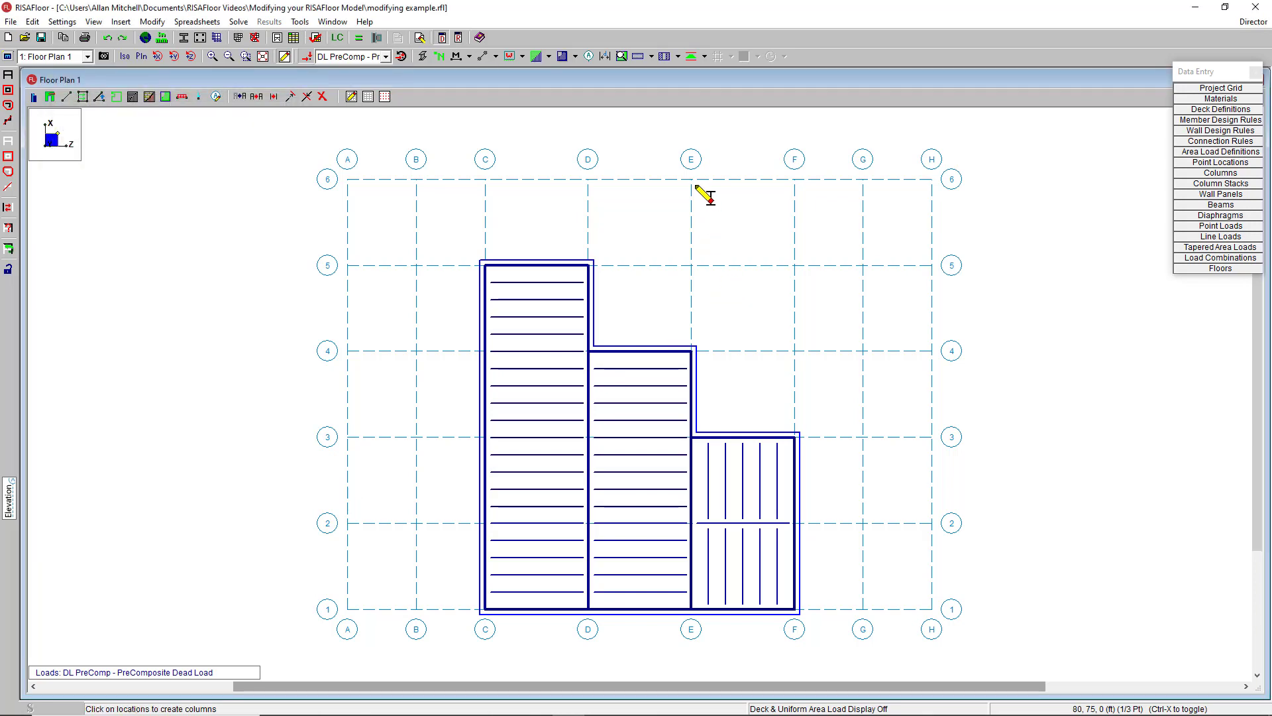
Place columns at E6, E5 and all F–H intersections on lines 4–6, then inspect G5's stack
{"action": "left_click", "coordinate": [691, 179]}
{"action": "left_click", "coordinate": [691, 265]}
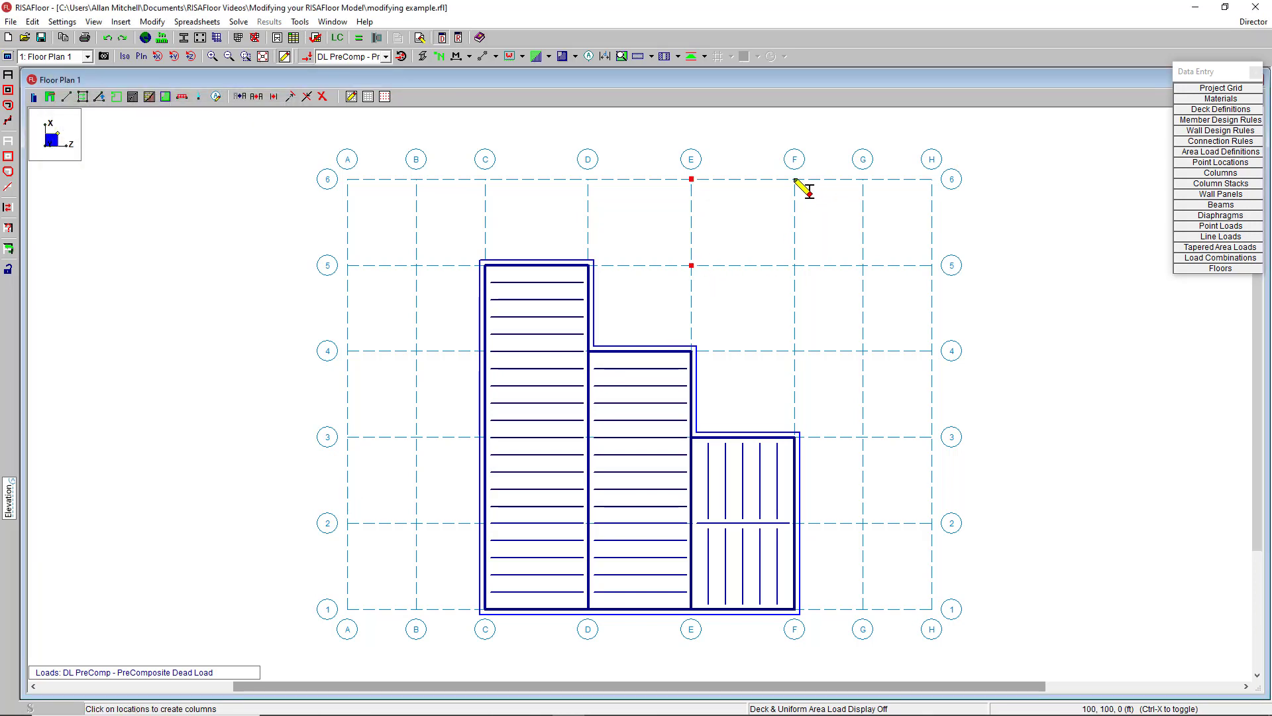
{"action": "left_click_drag", "start_coordinate": [796, 179], "coordinate": [941, 371]}
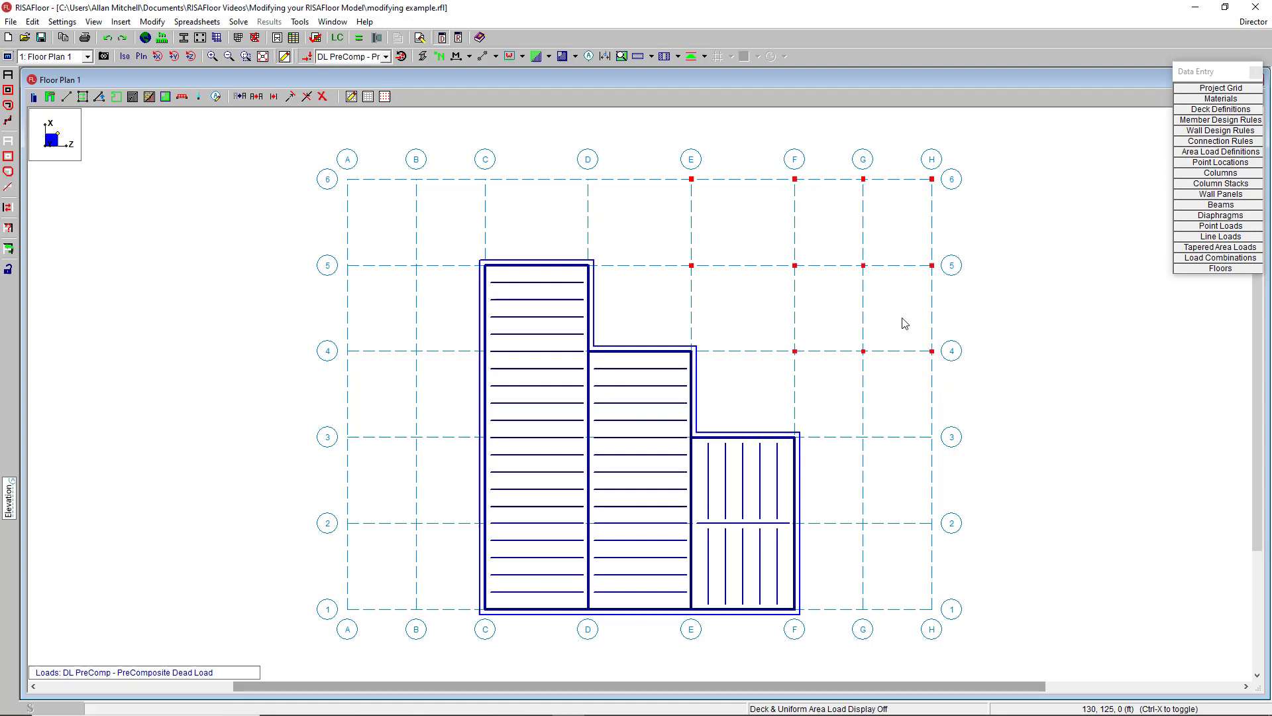
{"action": "double_click", "coordinate": [864, 266]}
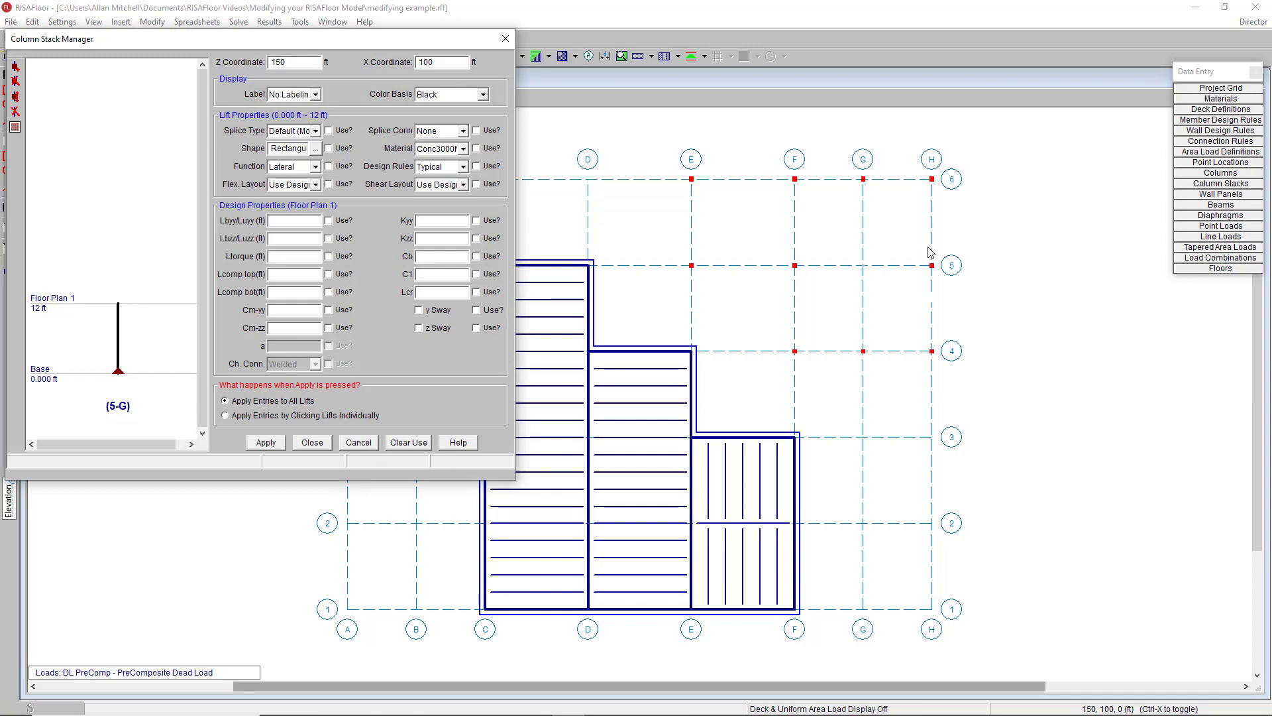
Fill grid line D's Start Z and End Z with 65 ft in the Project Grid table
{"action": "left_click", "coordinate": [506, 39]}
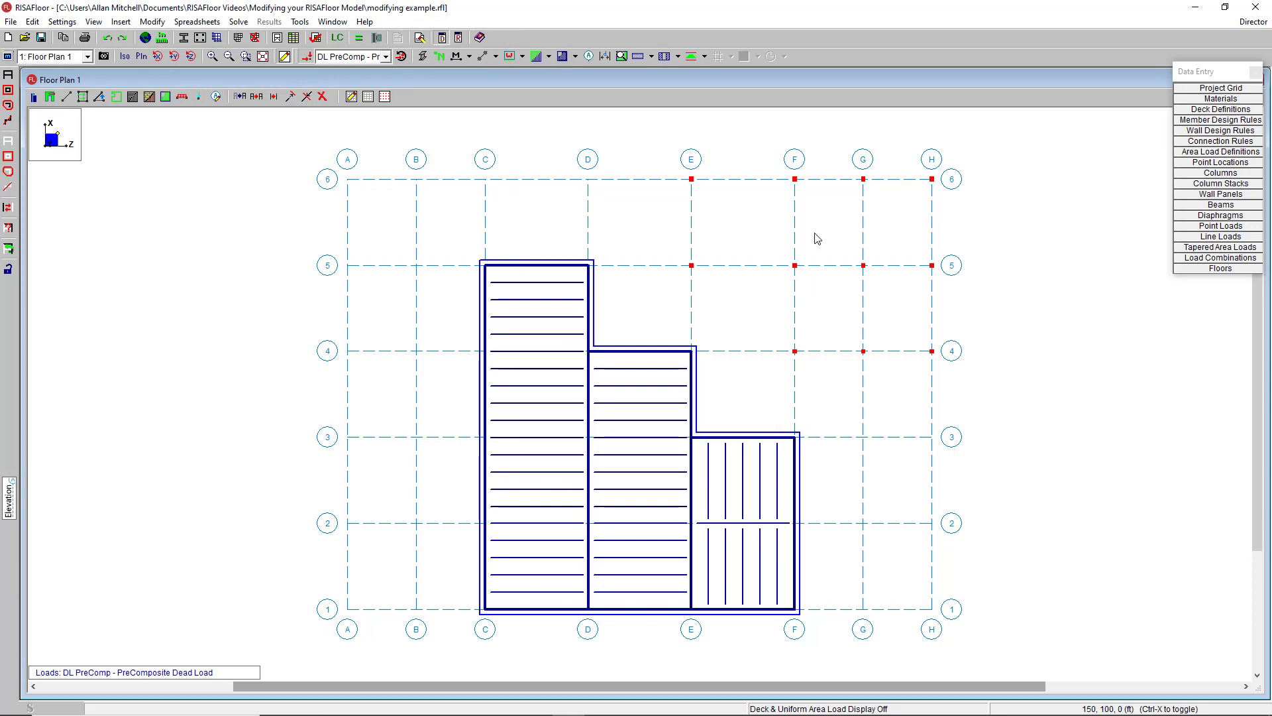
{"action": "left_click", "coordinate": [1210, 90]}
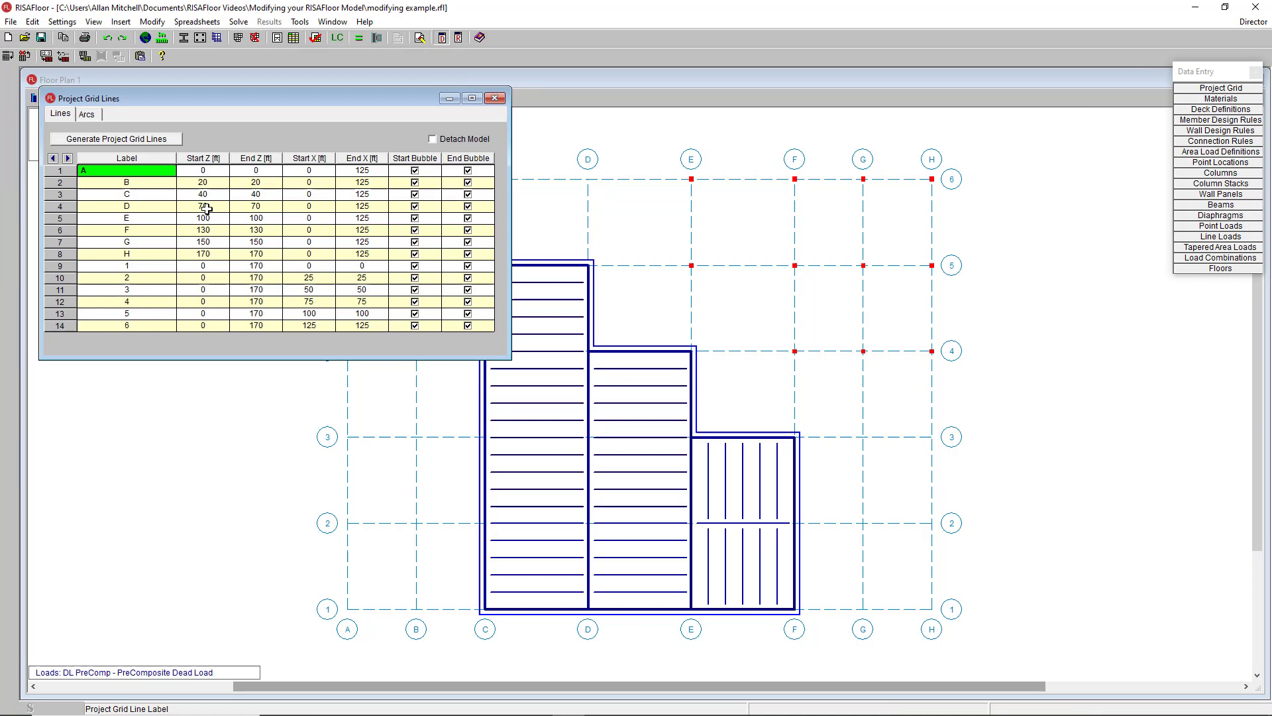
{"action": "left_click_drag", "start_coordinate": [207, 209], "coordinate": [241, 207]}
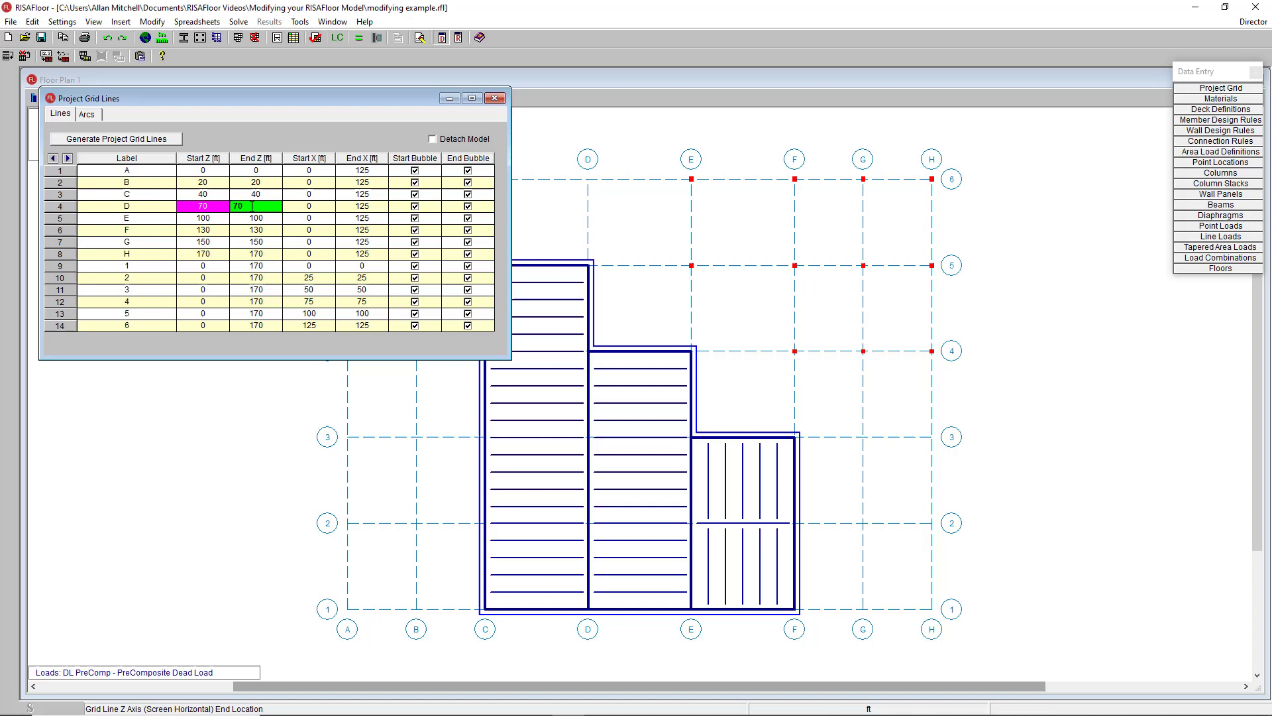
{"action": "right_click", "coordinate": [252, 206]}
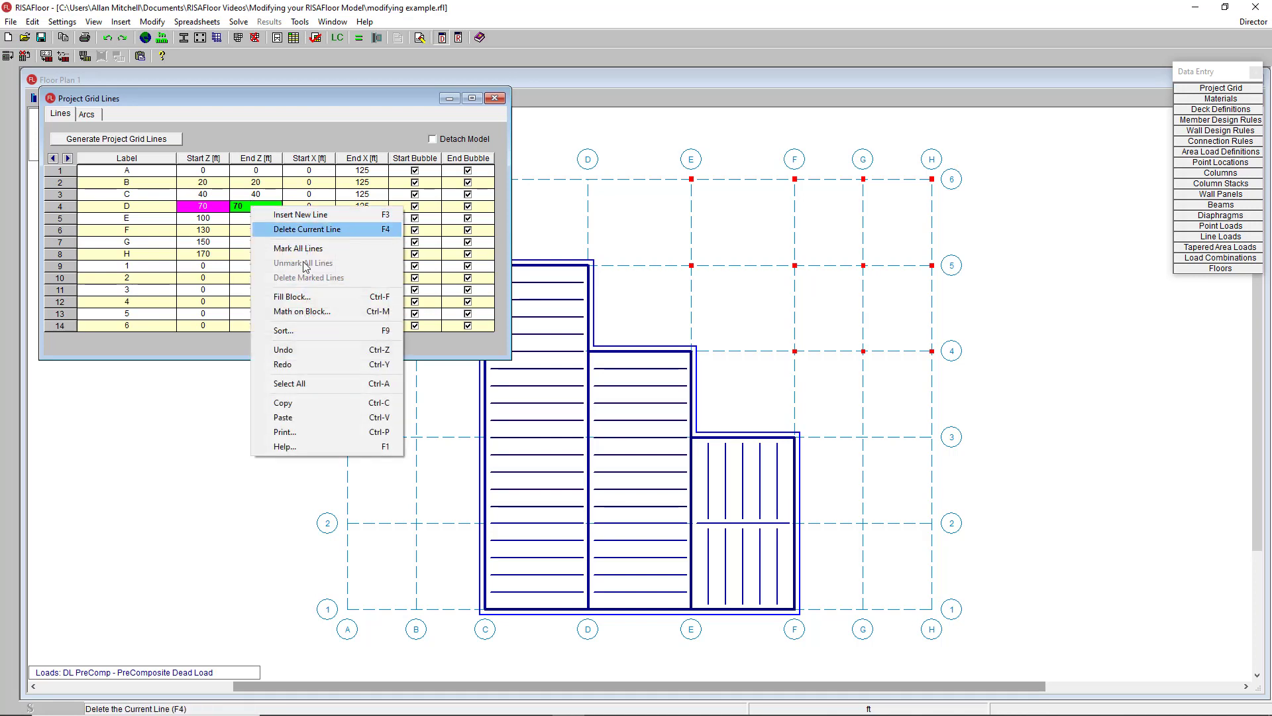
{"action": "left_click", "coordinate": [323, 299]}
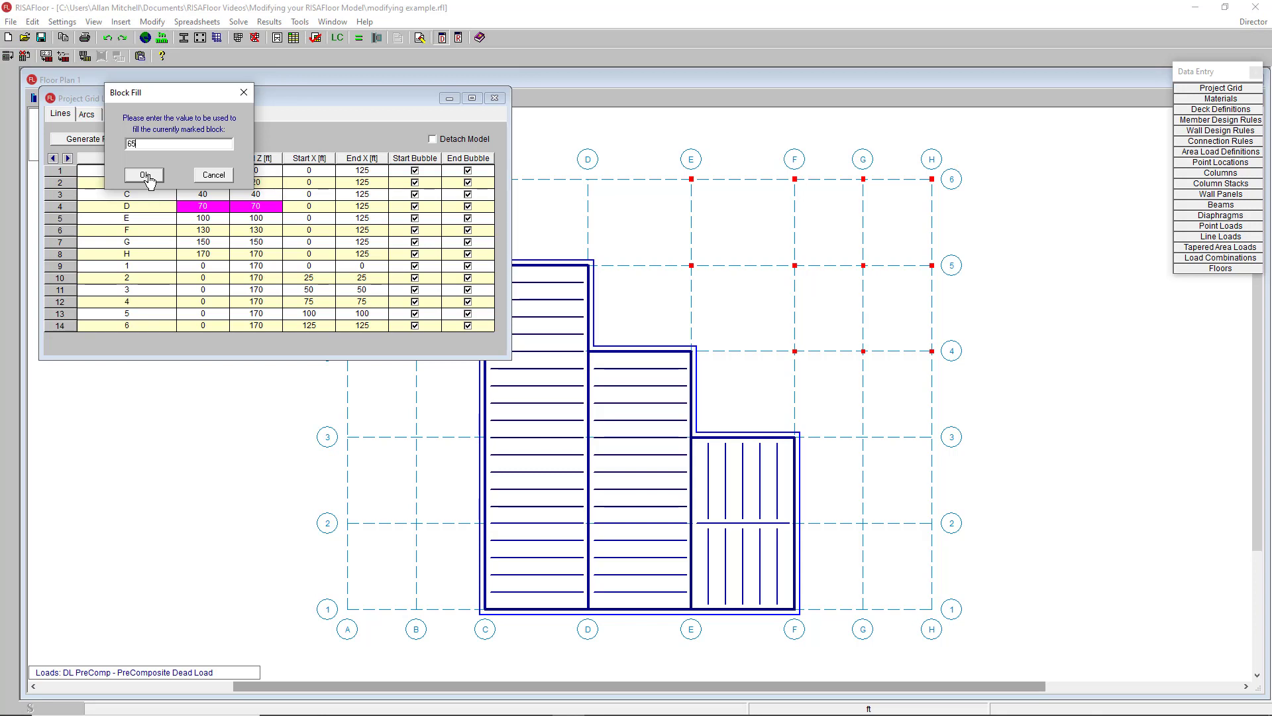
{"action": "left_click", "coordinate": [145, 176]}
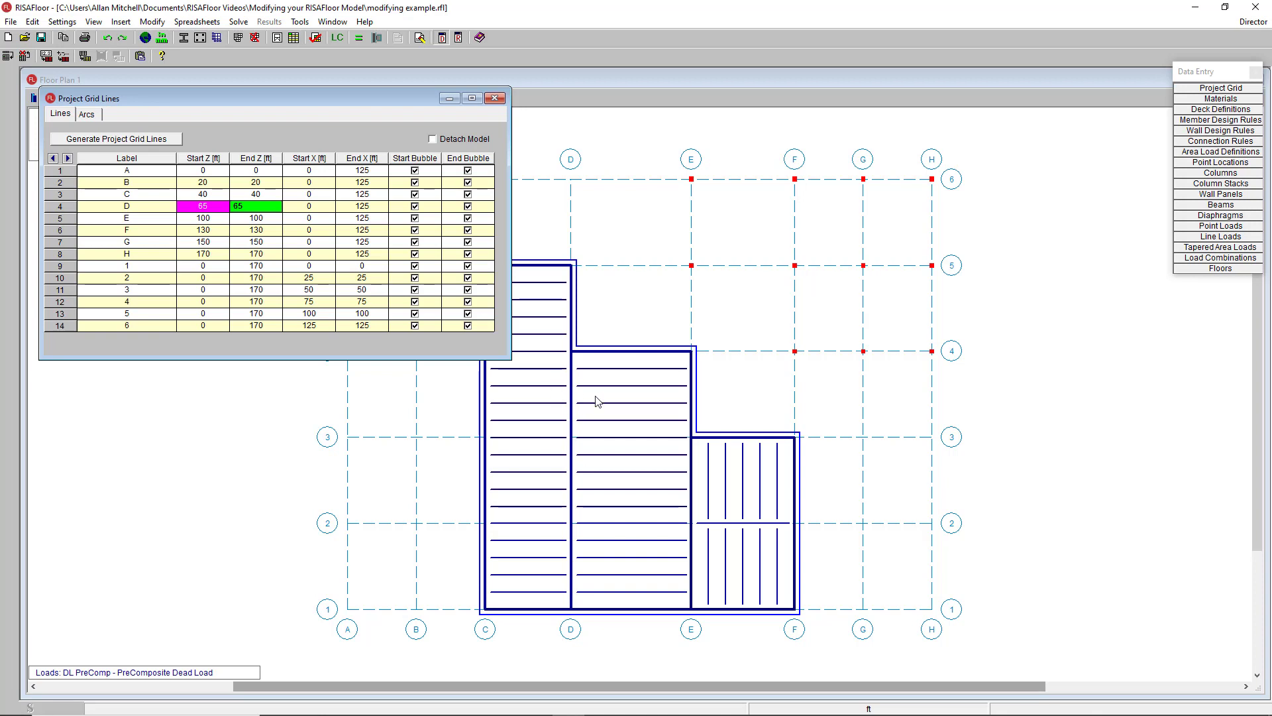
{"action": "left_click", "coordinate": [494, 98]}
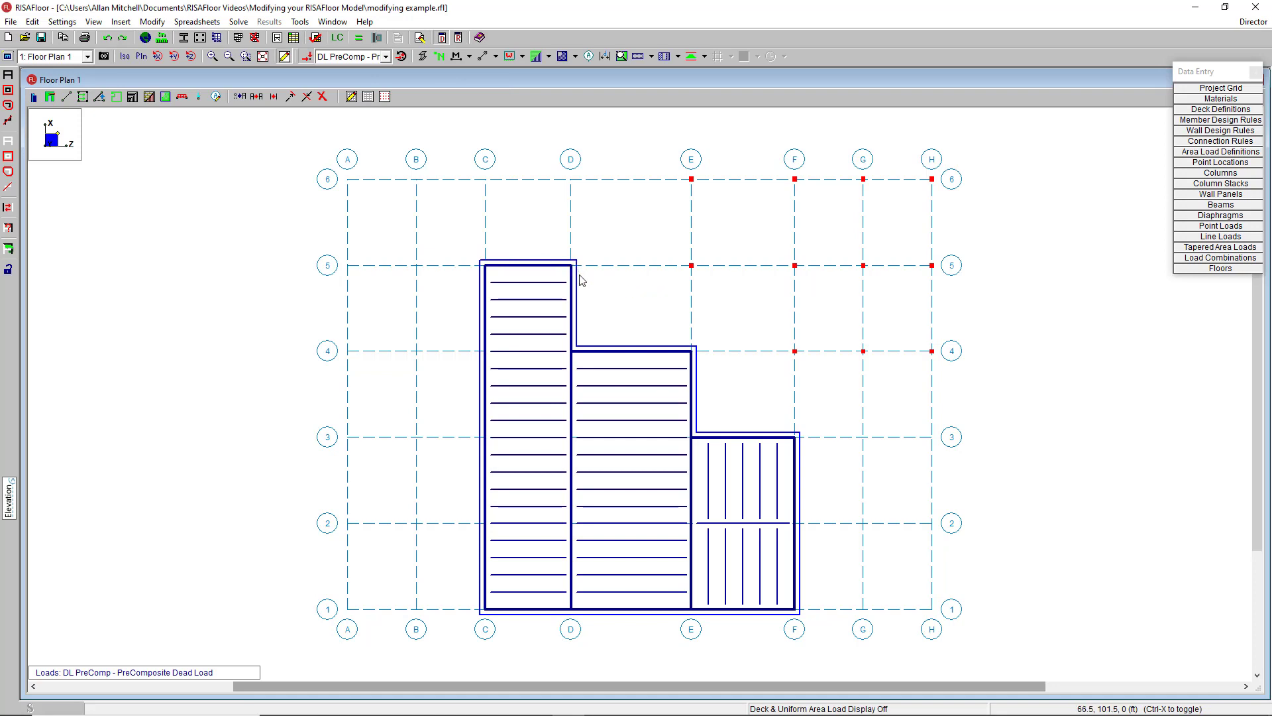
Show the area loads on the floor plan, then hide them again
{"action": "left_click", "coordinate": [574, 57]}
{"action": "left_click", "coordinate": [599, 102]}
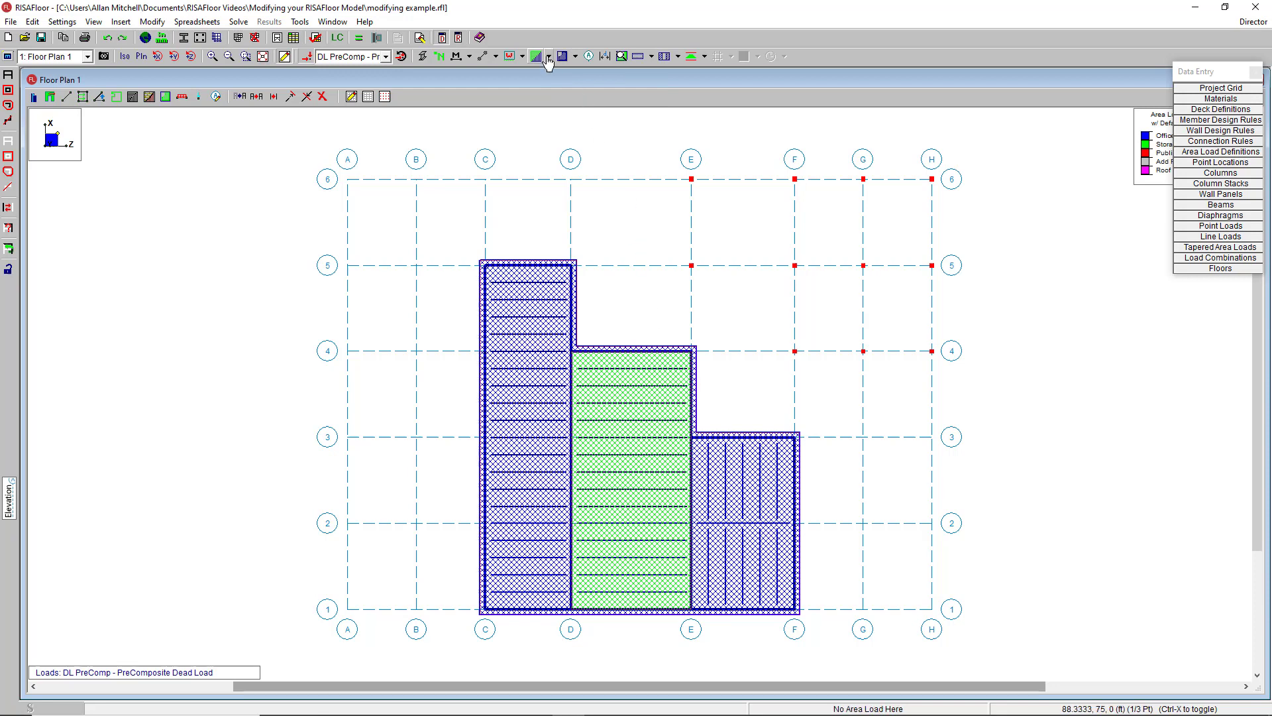
{"action": "left_click", "coordinate": [575, 57]}
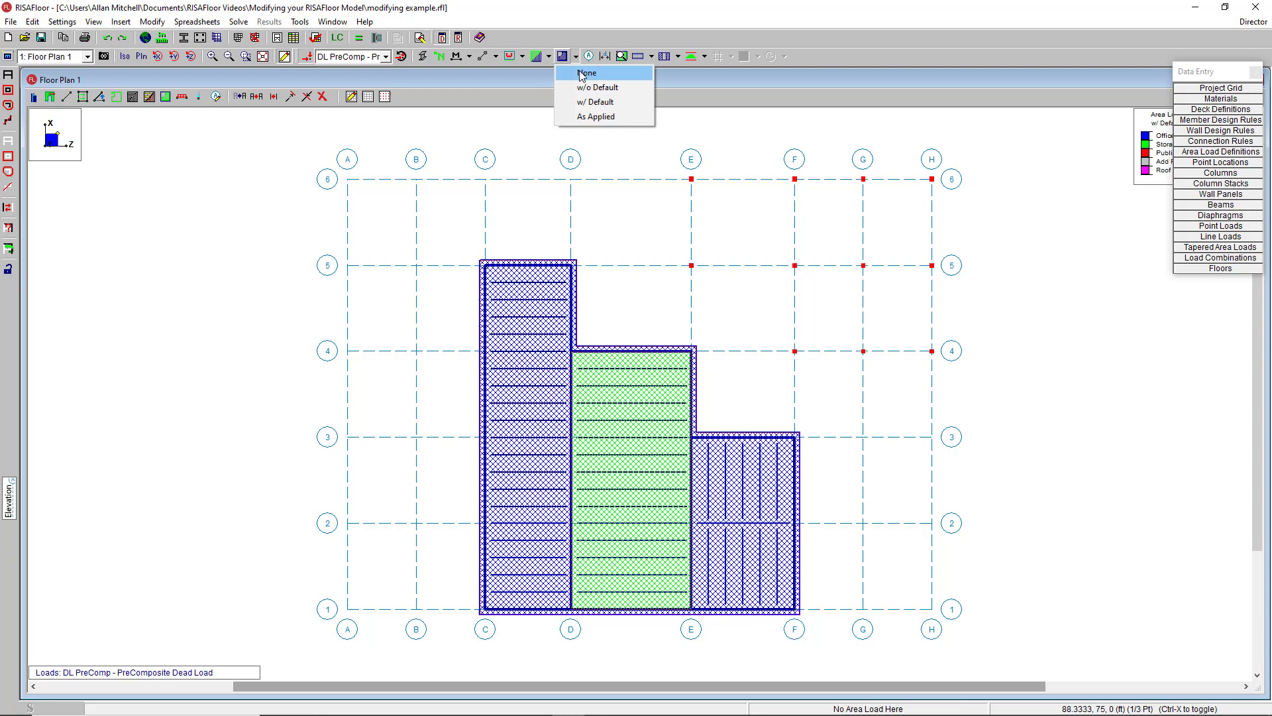
{"action": "left_click", "coordinate": [582, 75]}
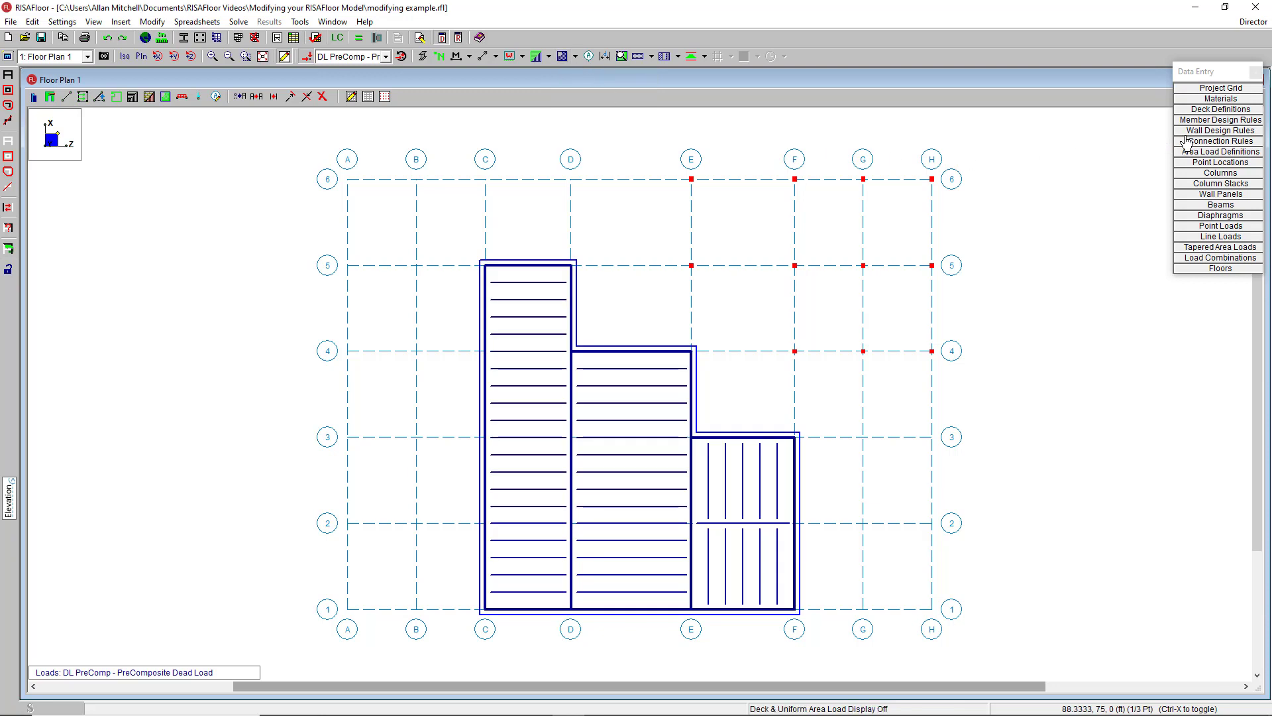
Subtract 5 from the Z coordinates of grid lines D and E, moving them to 60 ft and 95 ft
{"action": "left_click", "coordinate": [1200, 90]}
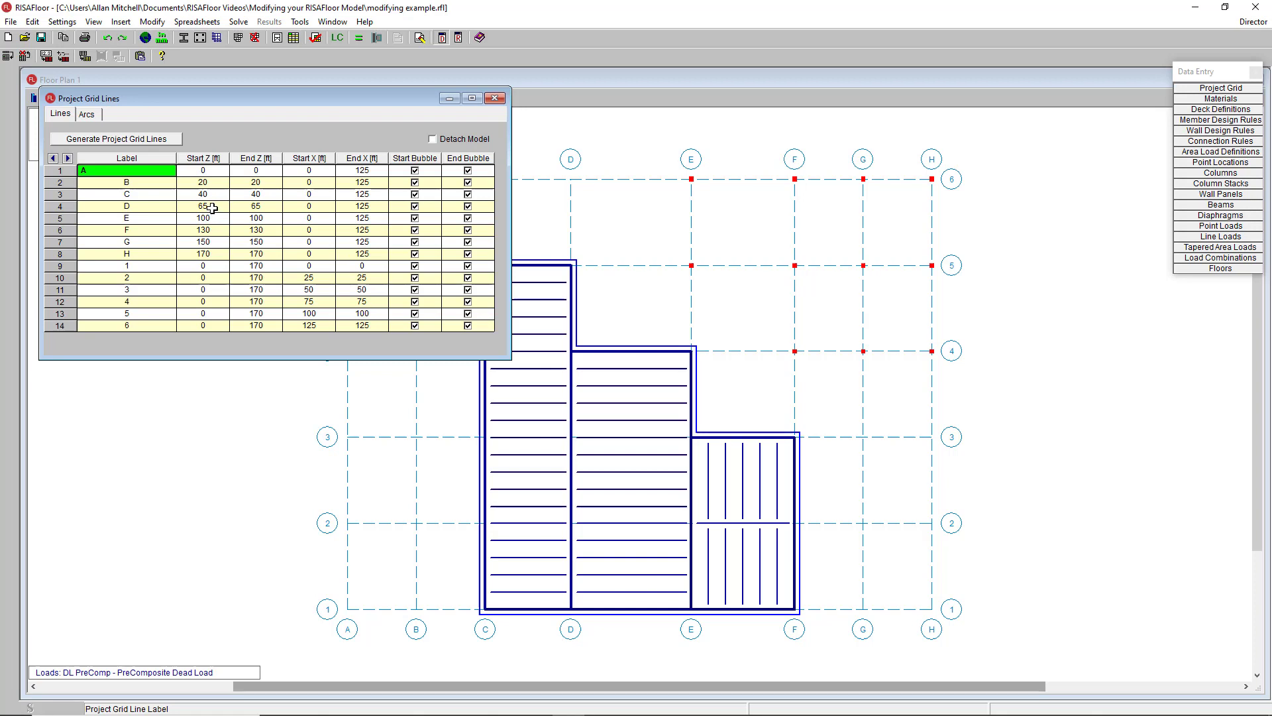
{"action": "left_click_drag", "start_coordinate": [212, 208], "coordinate": [256, 219]}
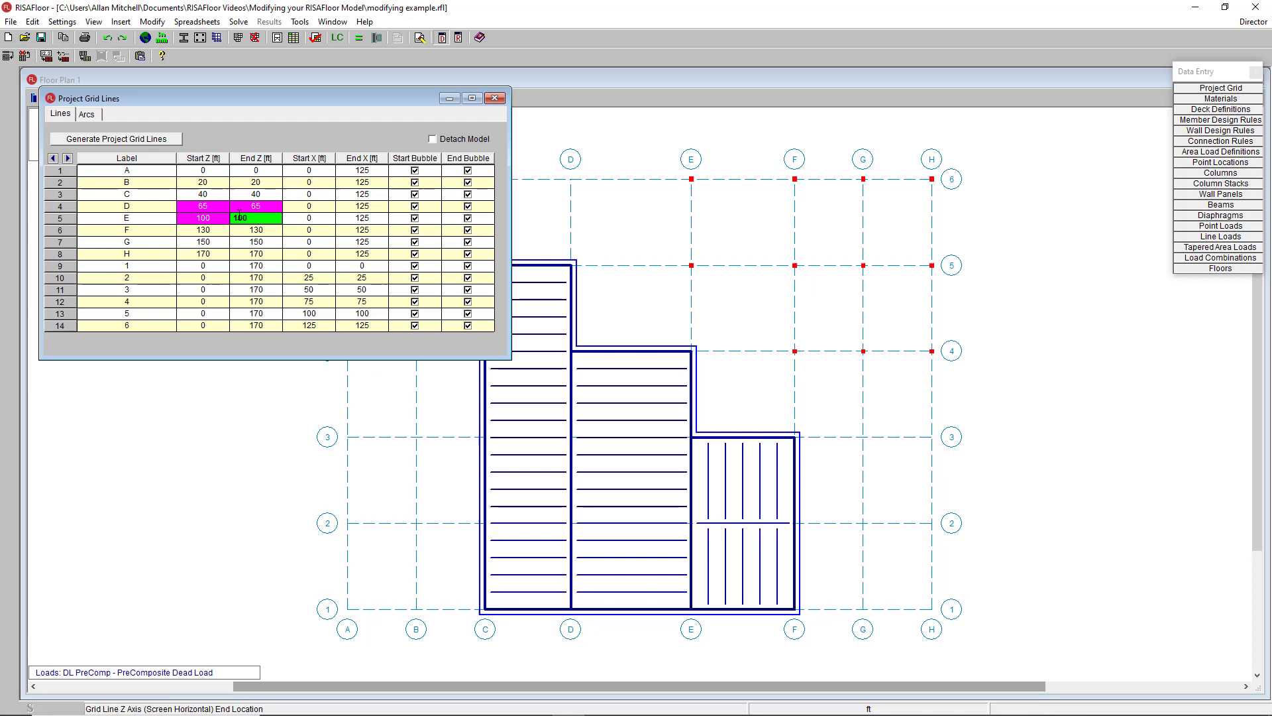
{"action": "right_click", "coordinate": [225, 216]}
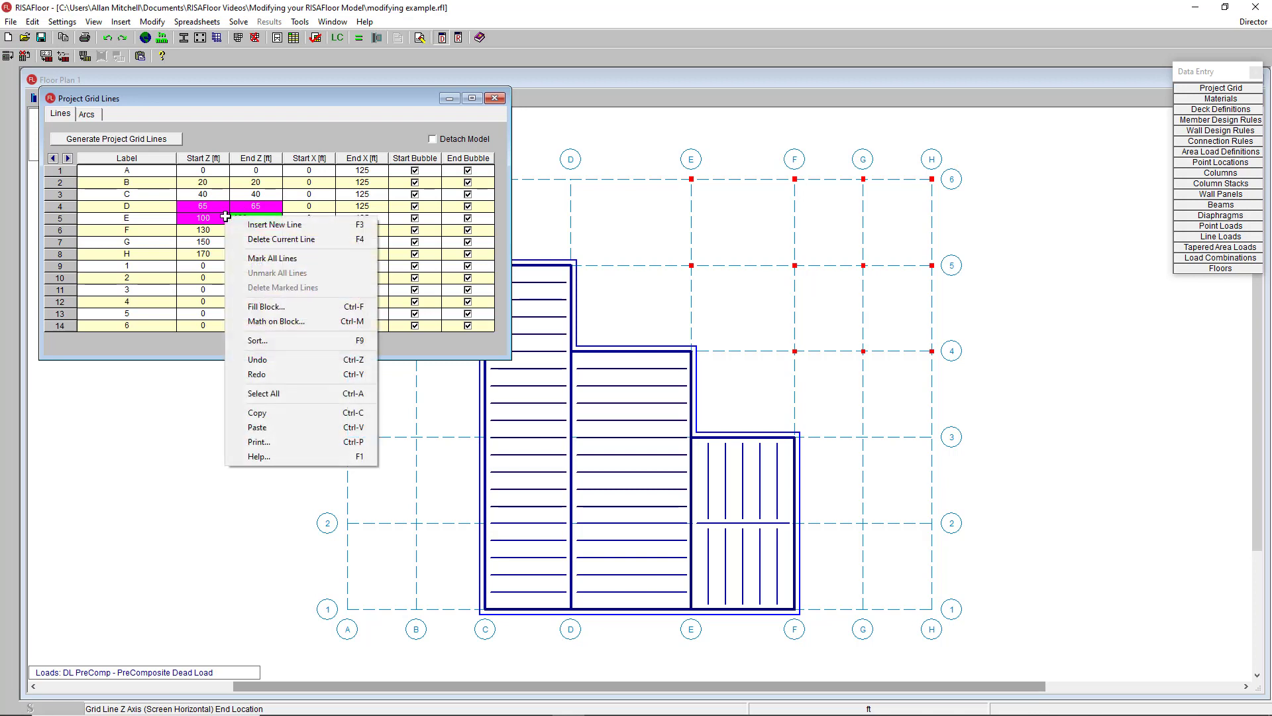
{"action": "left_click", "coordinate": [338, 323]}
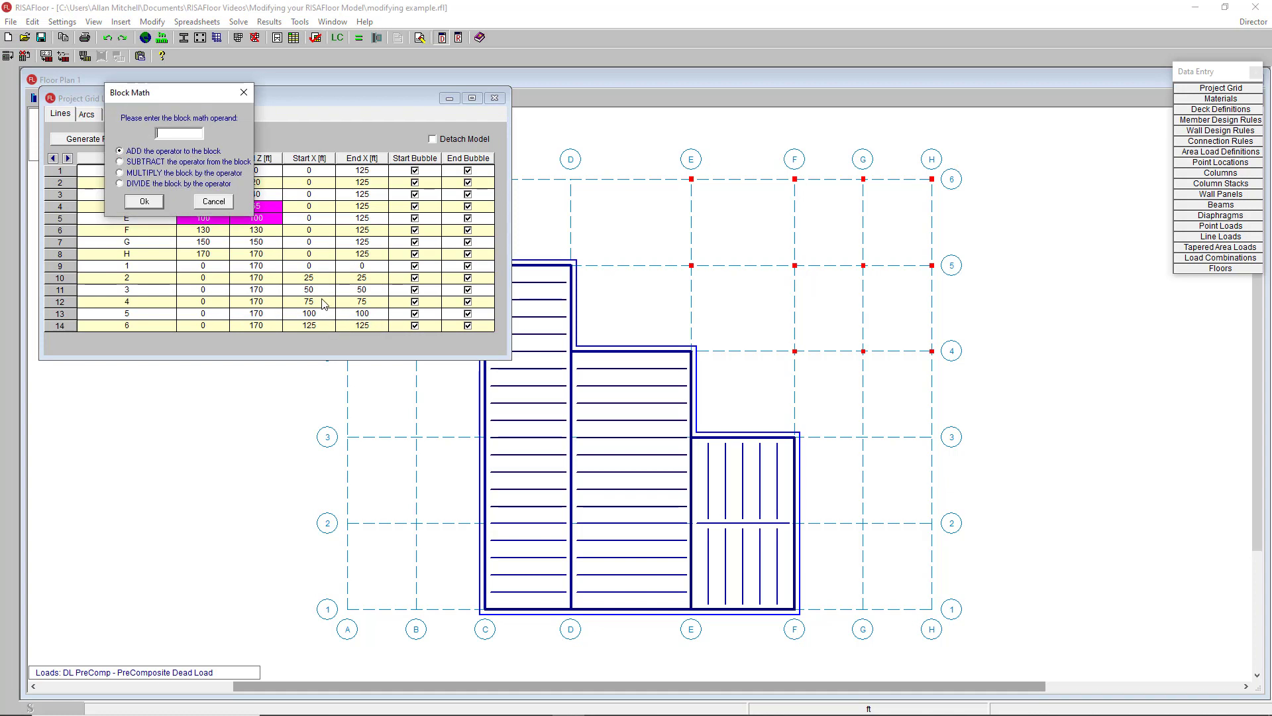
{"action": "left_click", "coordinate": [158, 164]}
{"action": "left_click", "coordinate": [140, 202]}
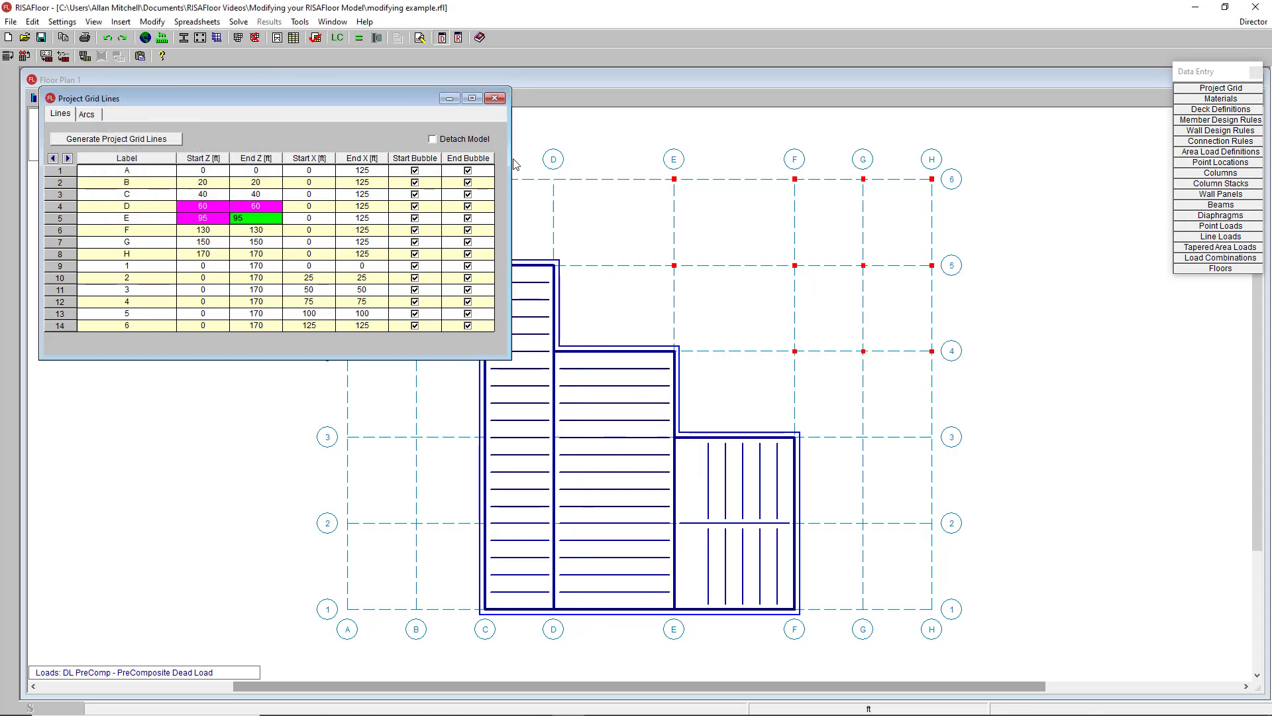
{"action": "left_click", "coordinate": [494, 99]}
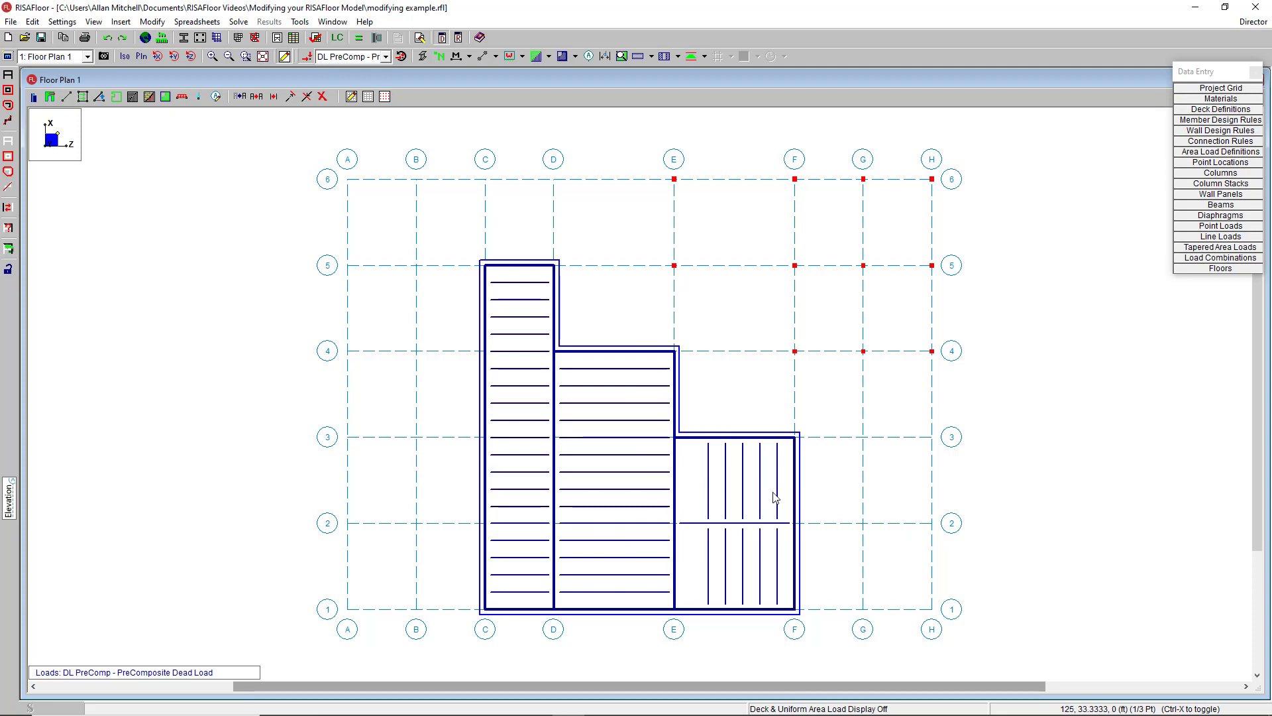
Delete the ten existing beams in bay E–F
{"action": "left_click", "coordinate": [8, 141]}
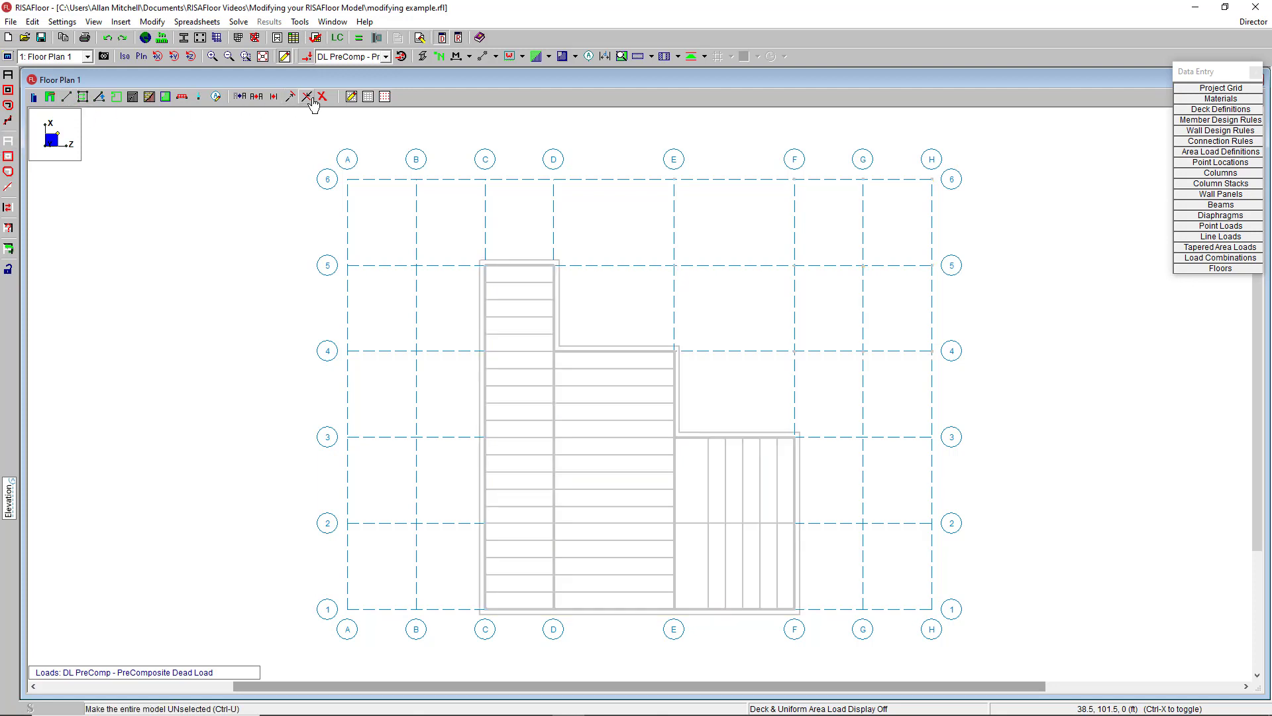
{"action": "left_click", "coordinate": [8, 120]}
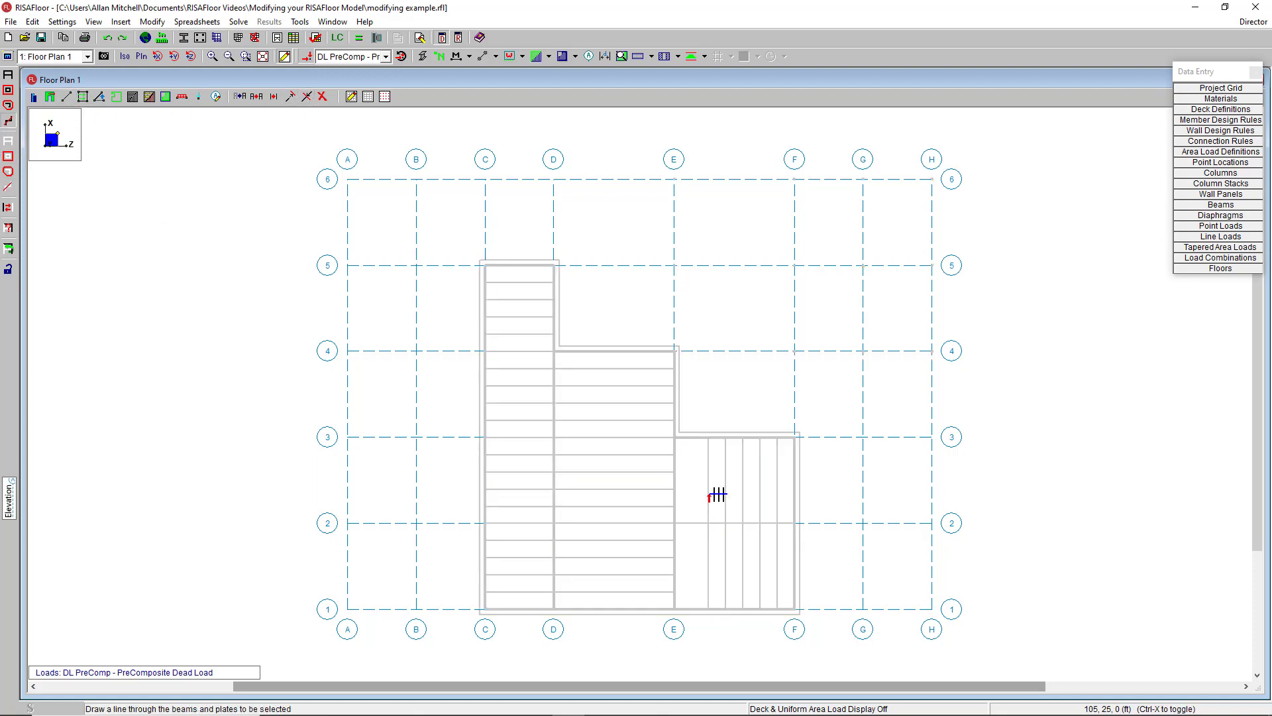
{"action": "left_click_drag", "start_coordinate": [709, 497], "coordinate": [790, 496]}
{"action": "mouse_move", "coordinate": [783, 545]}
{"action": "left_mouse_down"}
{"action": "mouse_move", "coordinate": [708, 543]}
{"action": "mouse_move", "coordinate": [694, 530]}
{"action": "left_mouse_up"}
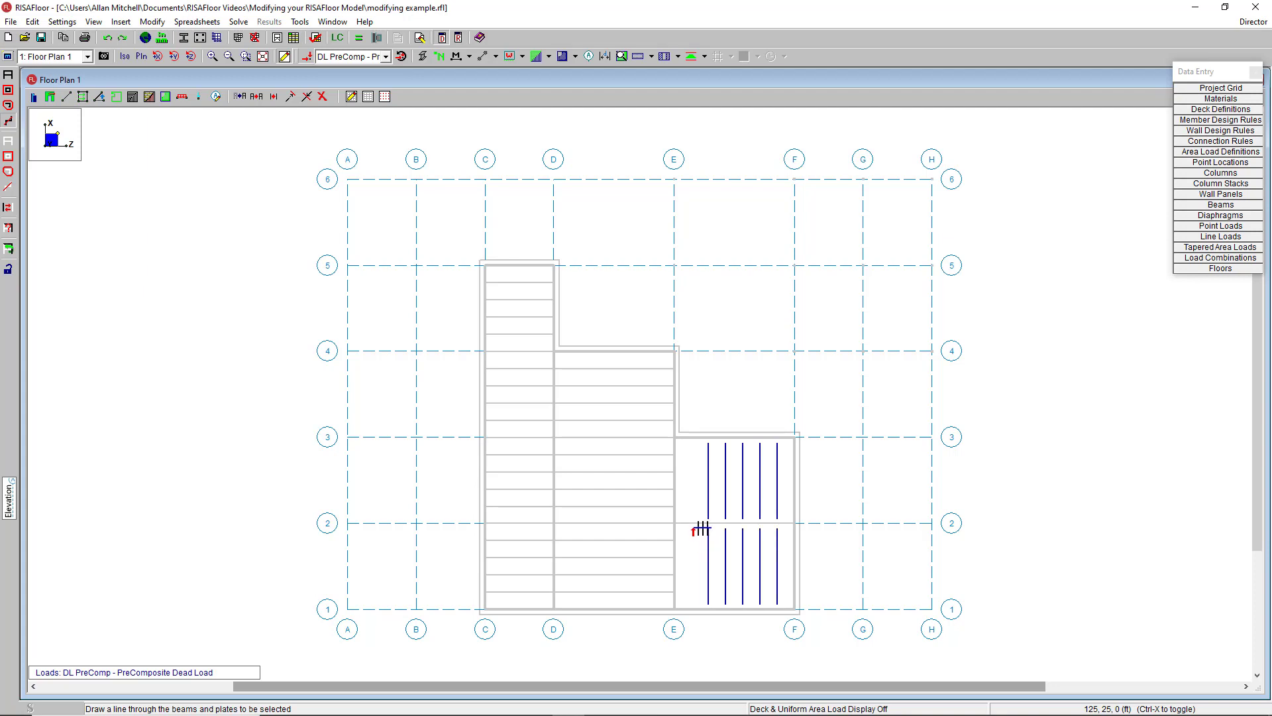
{"action": "left_click", "coordinate": [322, 99]}
{"action": "left_click", "coordinate": [125, 131]}
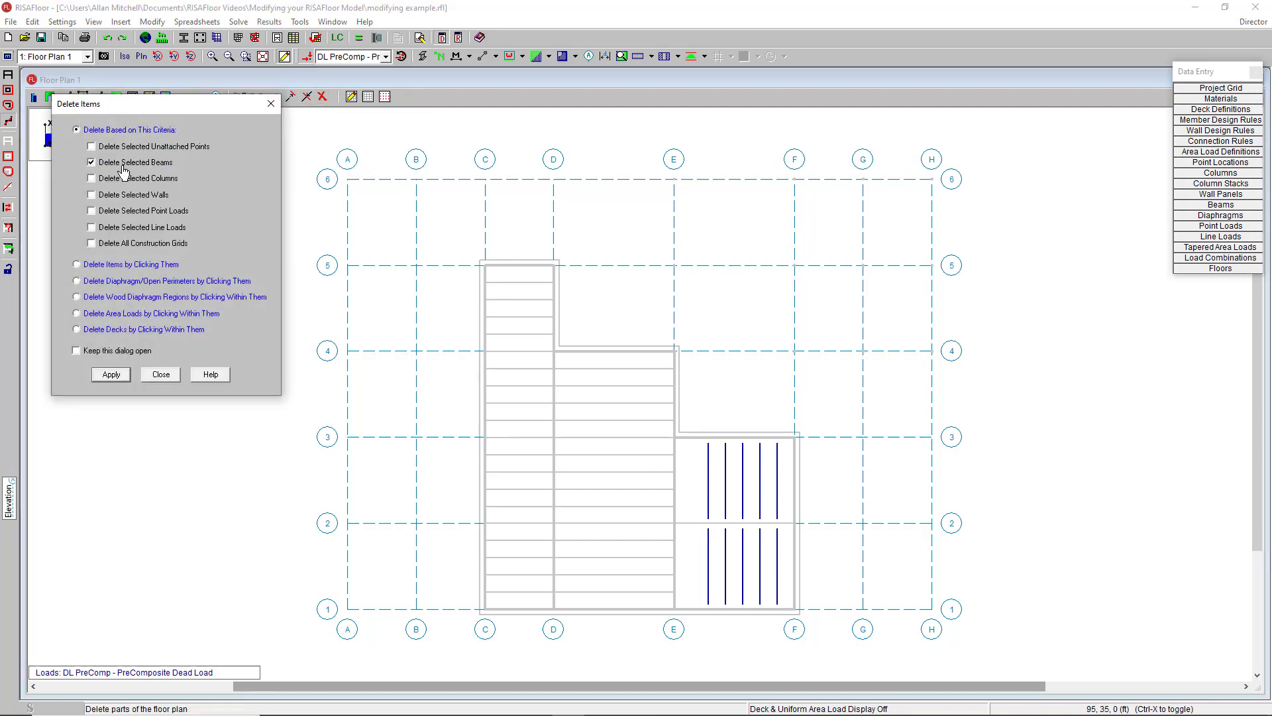
{"action": "left_click", "coordinate": [118, 375]}
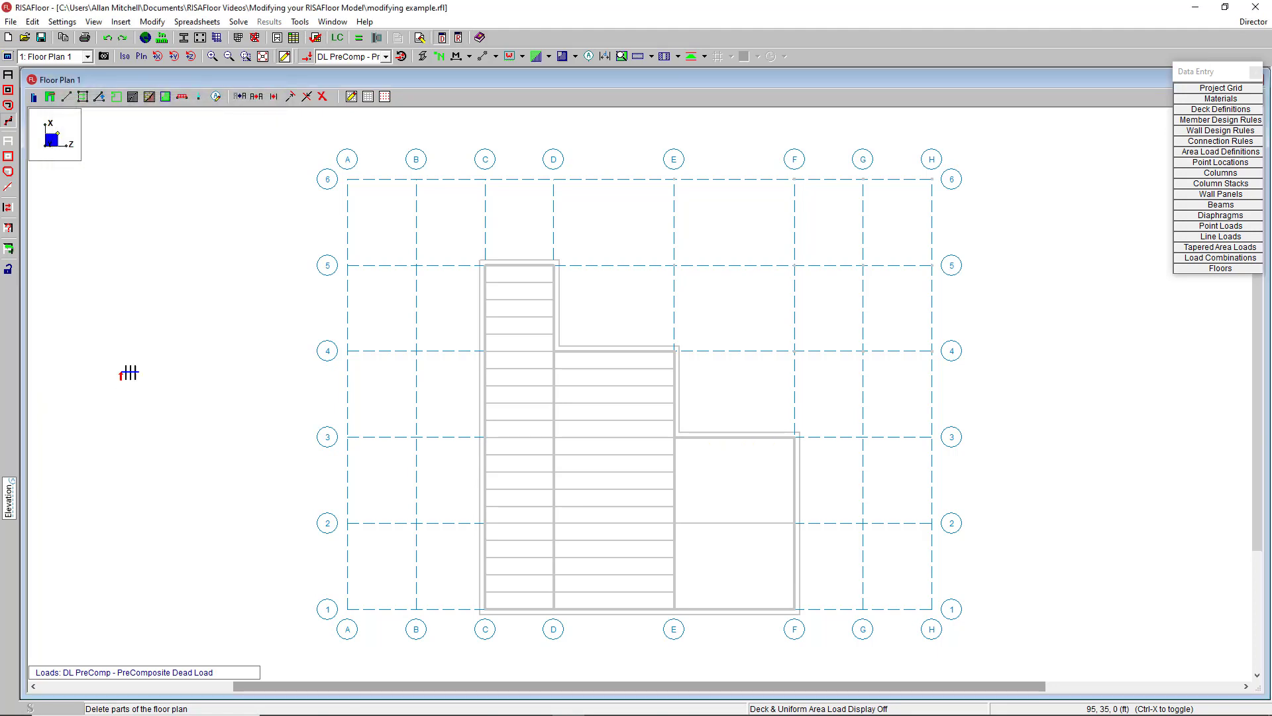
Generate infill beams at max 5 ft spacing in bay E–F between grids 3–2 and 2–1
{"action": "left_click", "coordinate": [82, 98]}
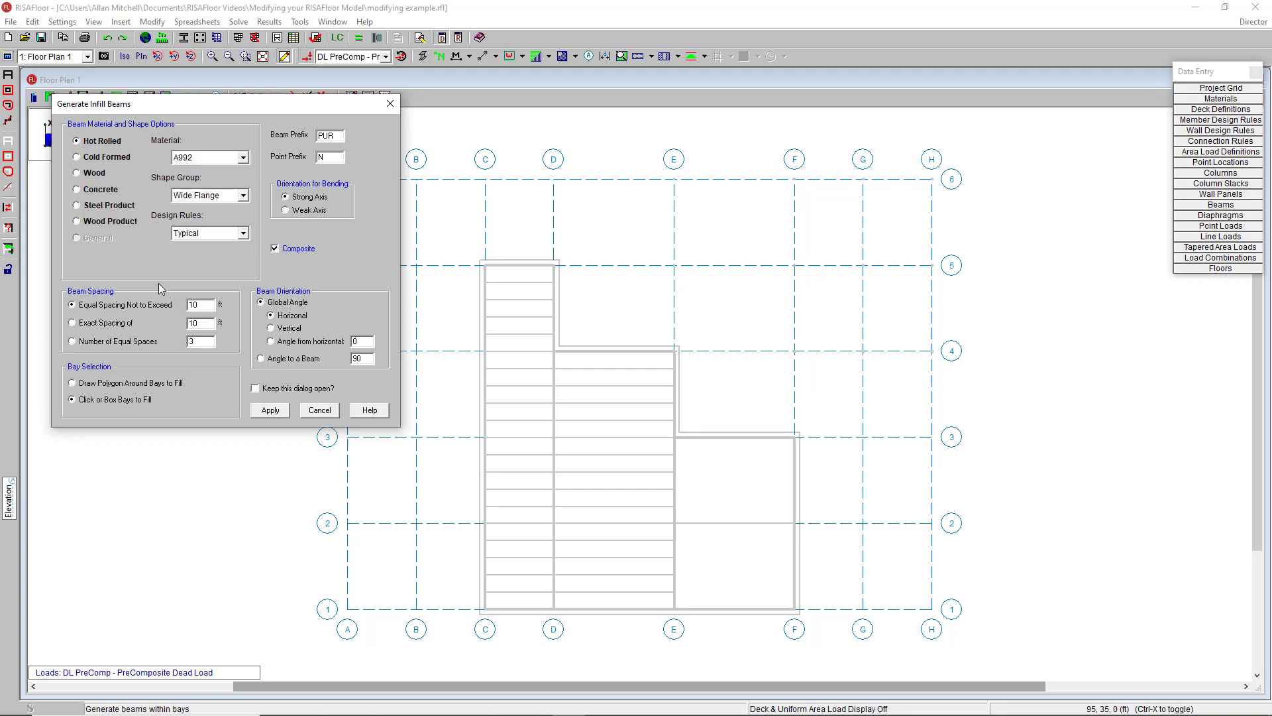
{"action": "double_click", "coordinate": [195, 305]}
{"action": "left_click", "coordinate": [270, 410]}
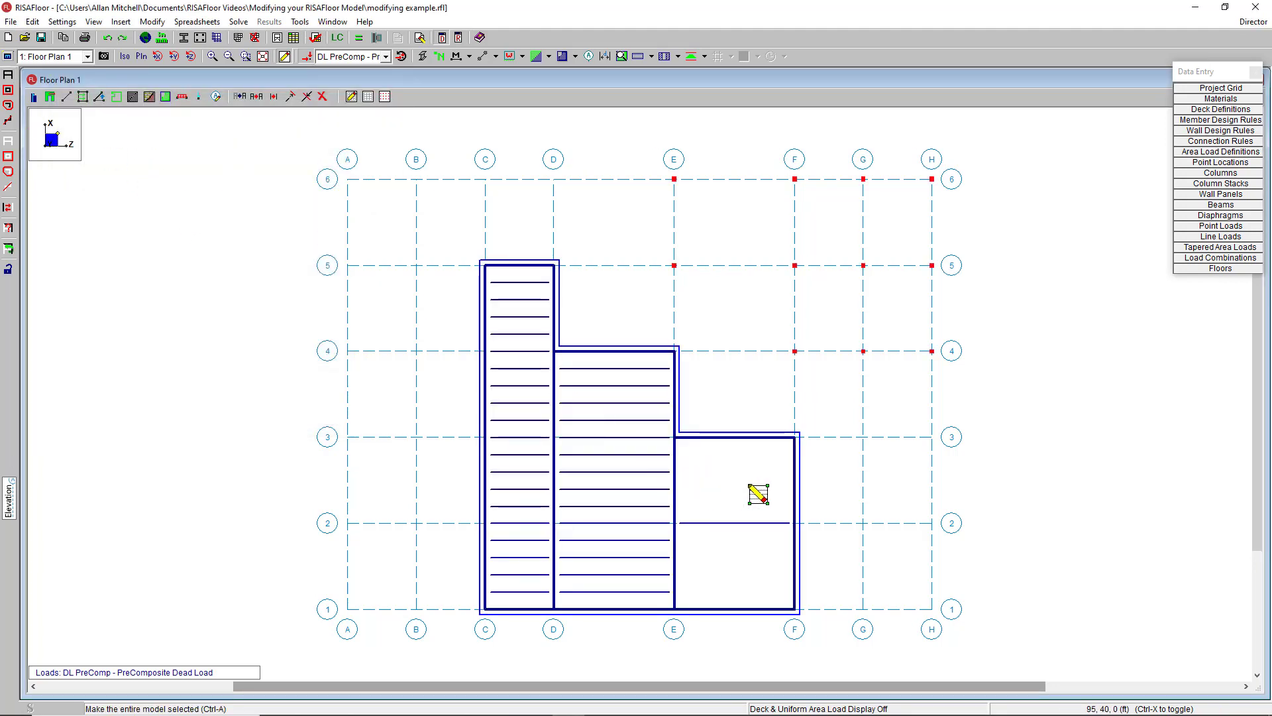
{"action": "left_click", "coordinate": [757, 498]}
{"action": "left_click", "coordinate": [749, 578]}
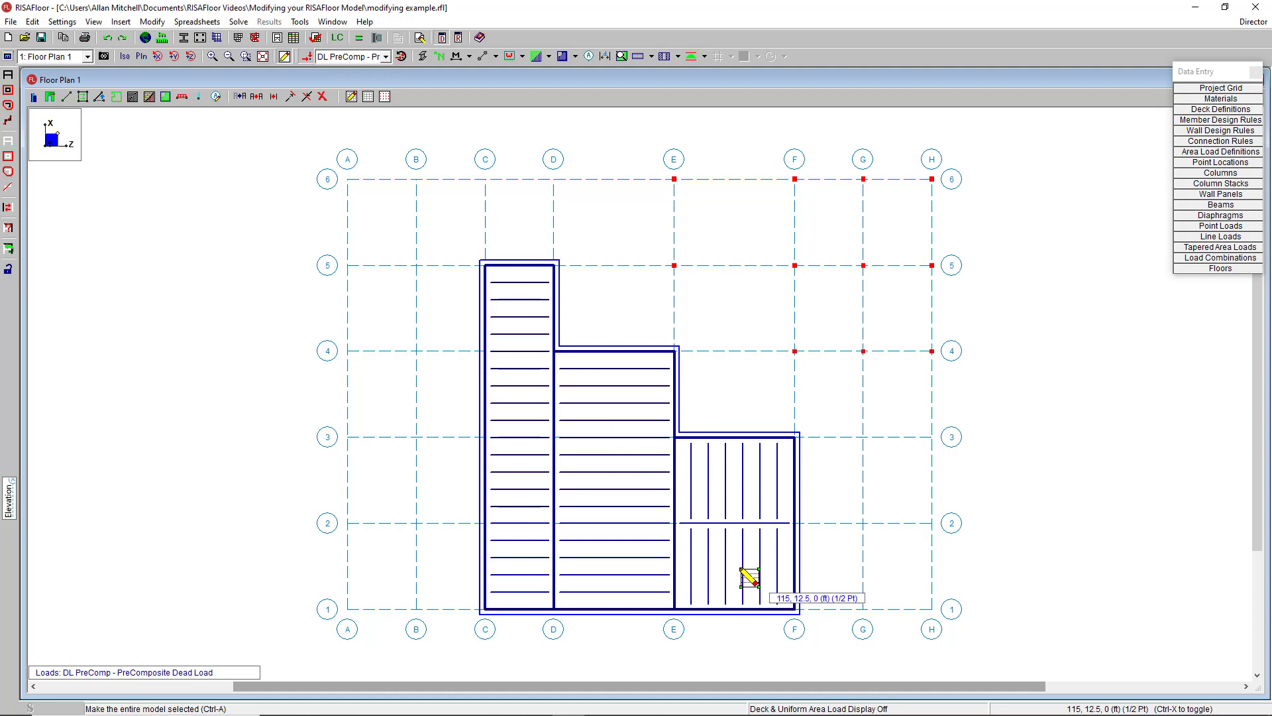
{"action": "right_click", "coordinate": [747, 384]}
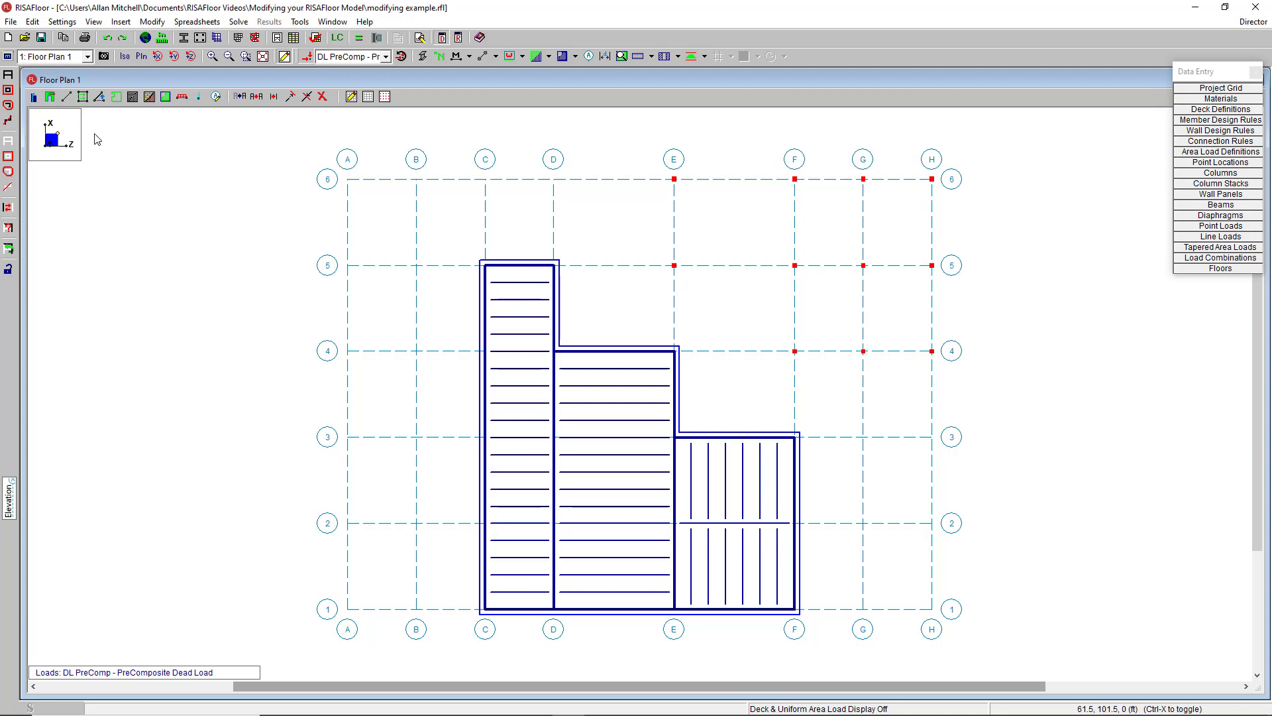
Open recent Podium Building - In Progress without saving the example, showing Graphic Editing tools
{"action": "left_click", "coordinate": [11, 23]}
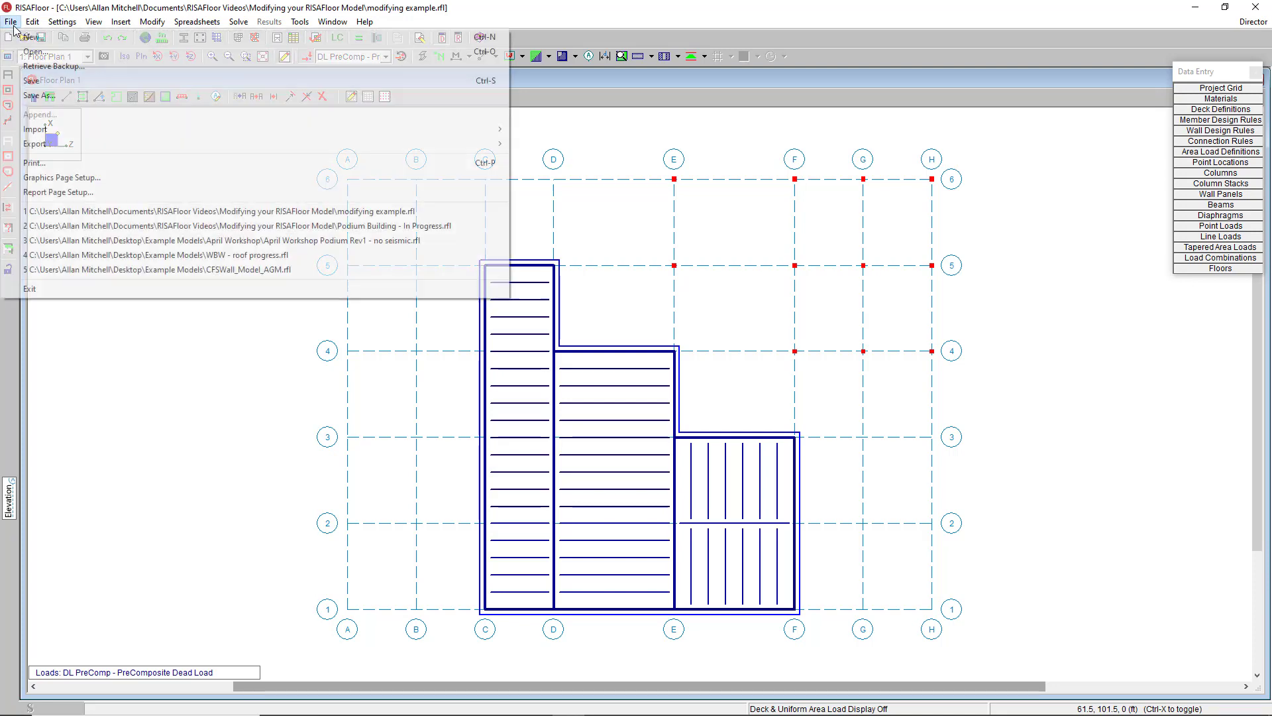
{"action": "left_click", "coordinate": [194, 226]}
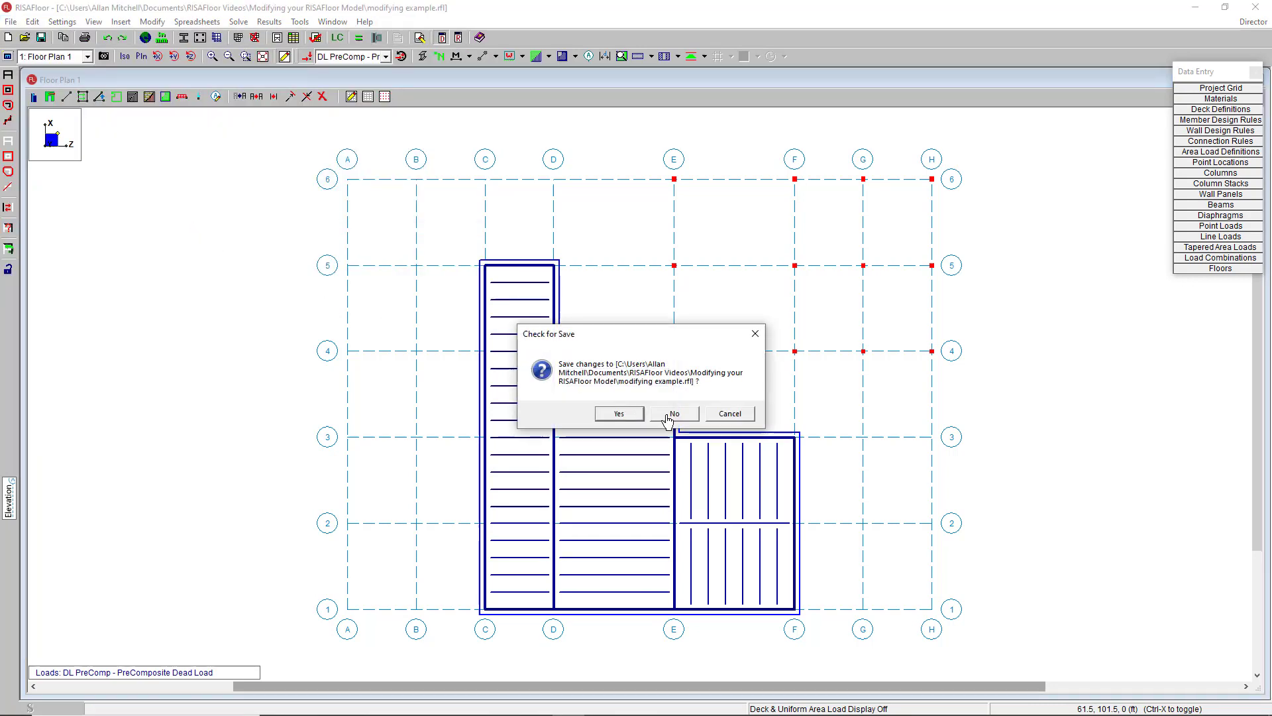
{"action": "left_click", "coordinate": [671, 414]}
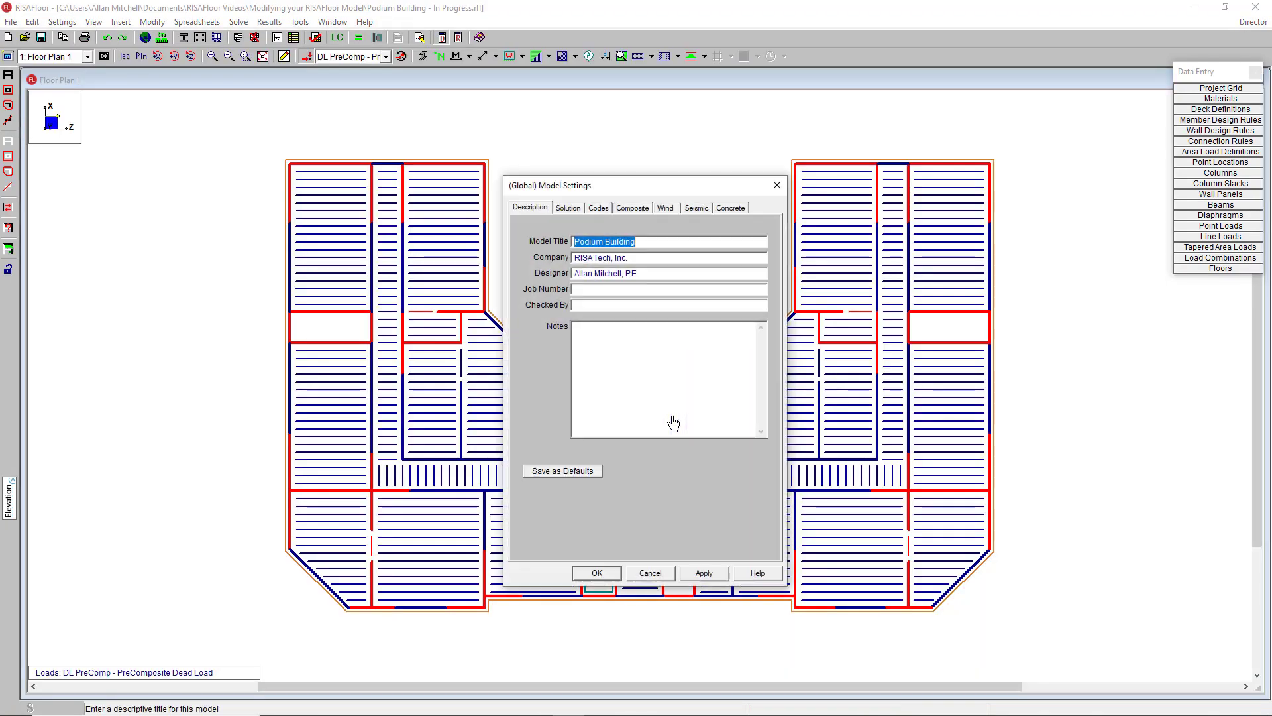
{"action": "left_click", "coordinate": [598, 572]}
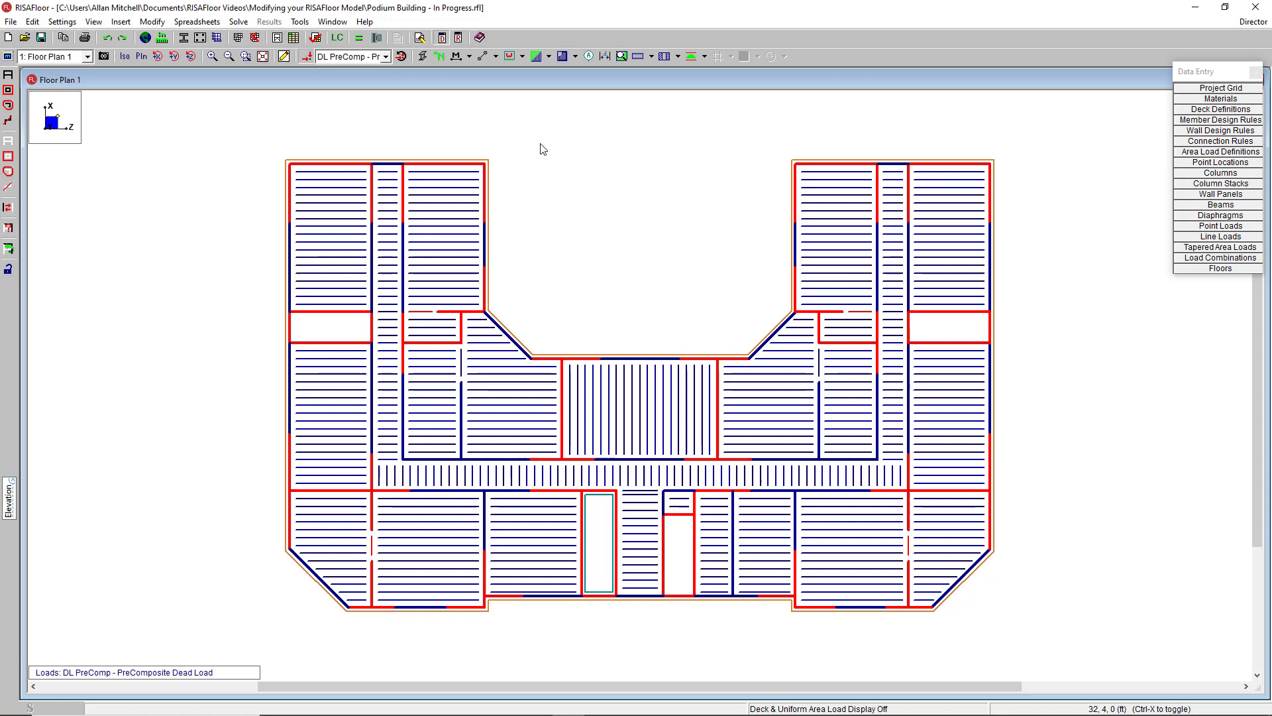
{"action": "left_click", "coordinate": [284, 58]}
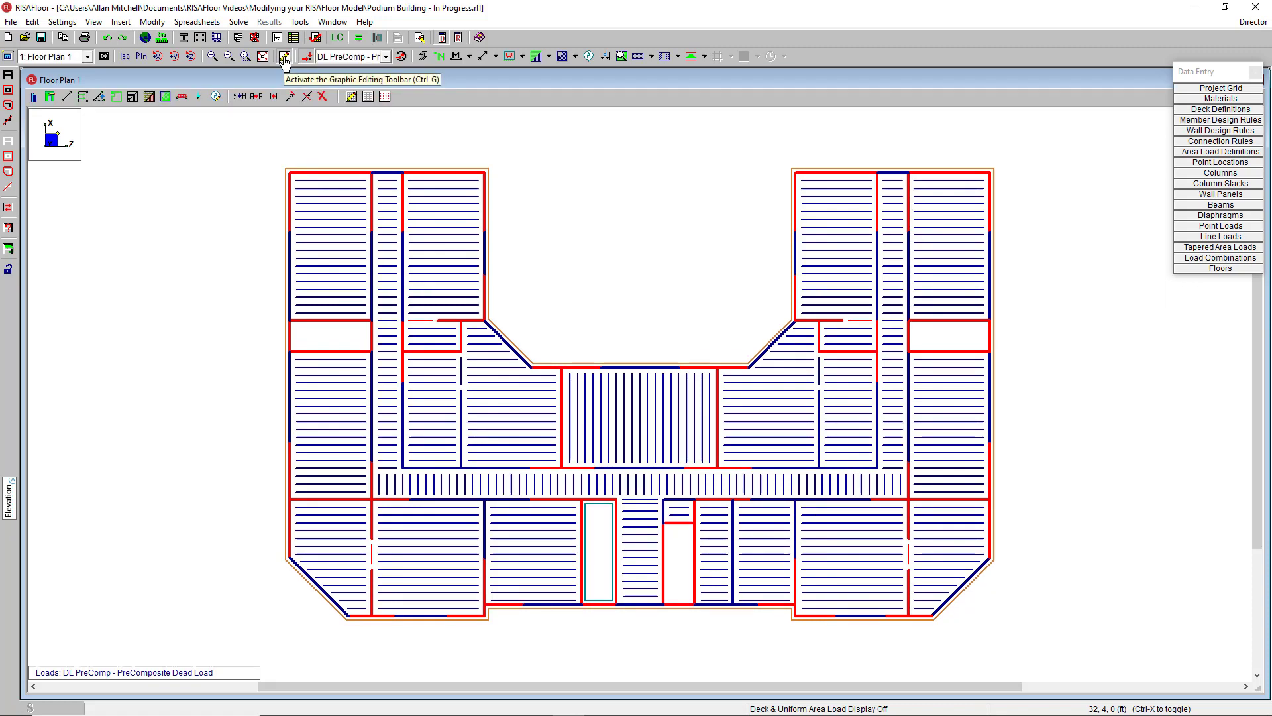
Look through the column and wall panel modify options without making changes
{"action": "left_click", "coordinate": [33, 98]}
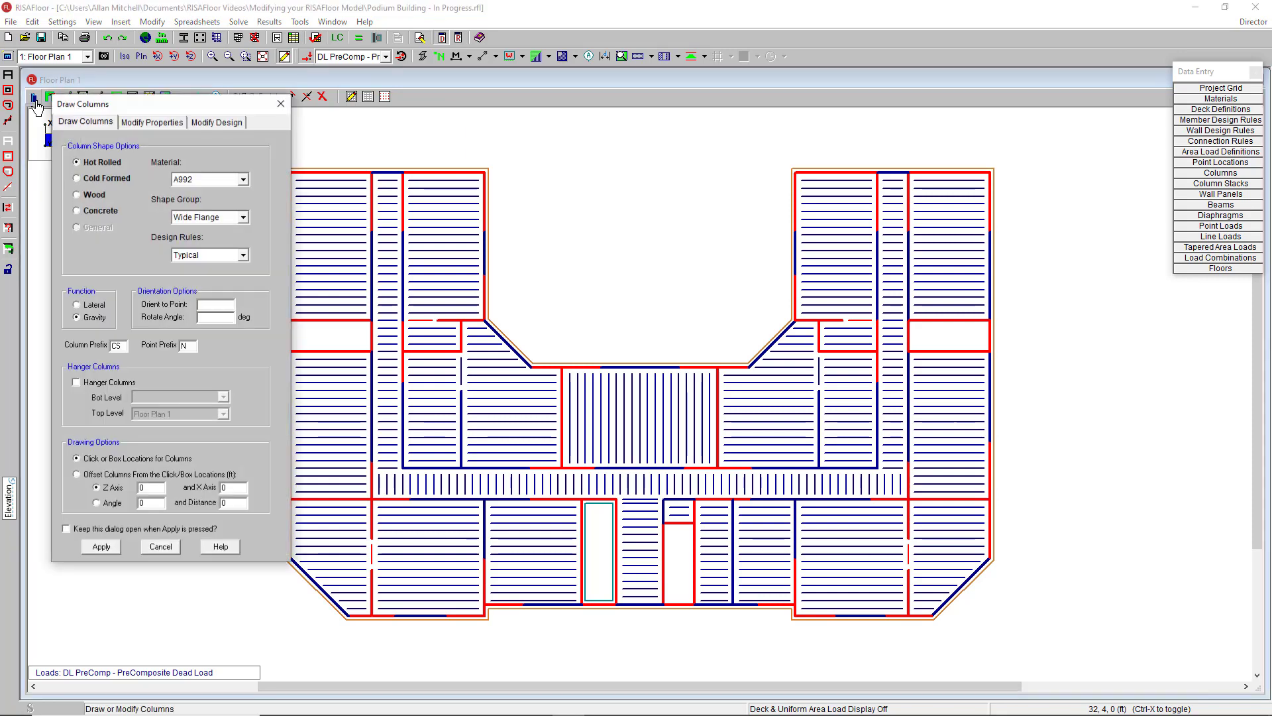
{"action": "left_click", "coordinate": [144, 127]}
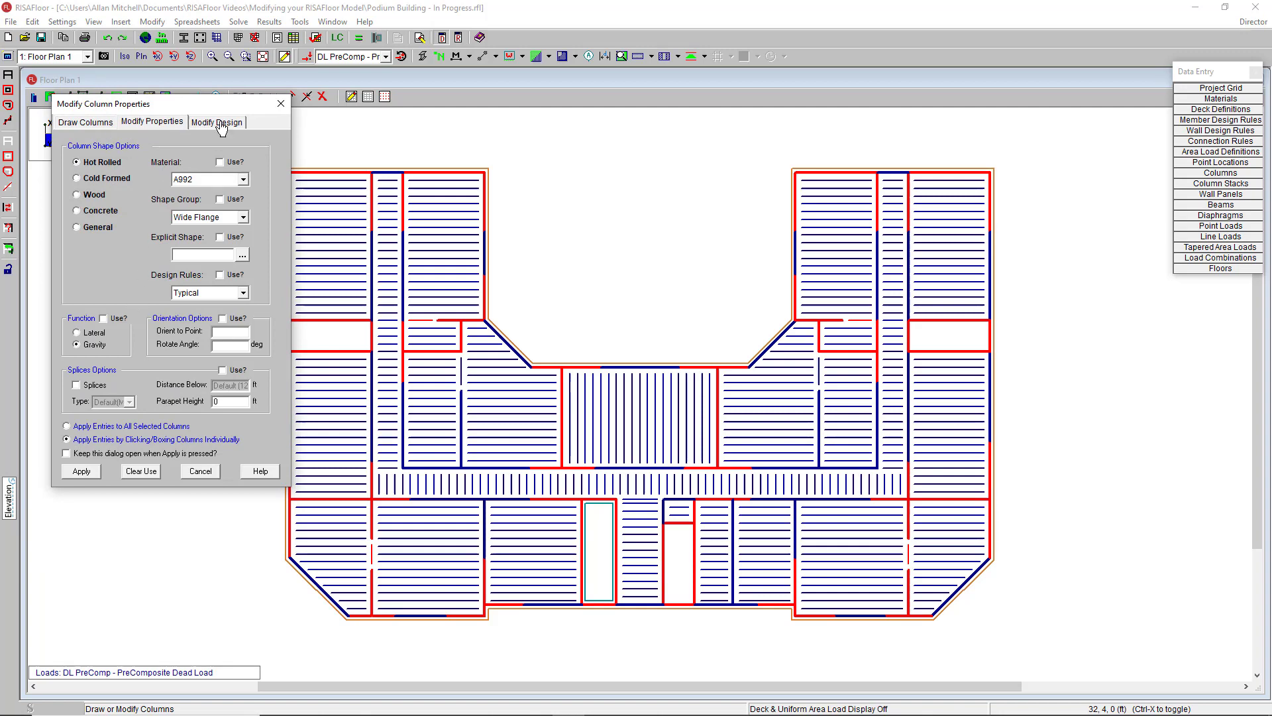
{"action": "left_click", "coordinate": [281, 105]}
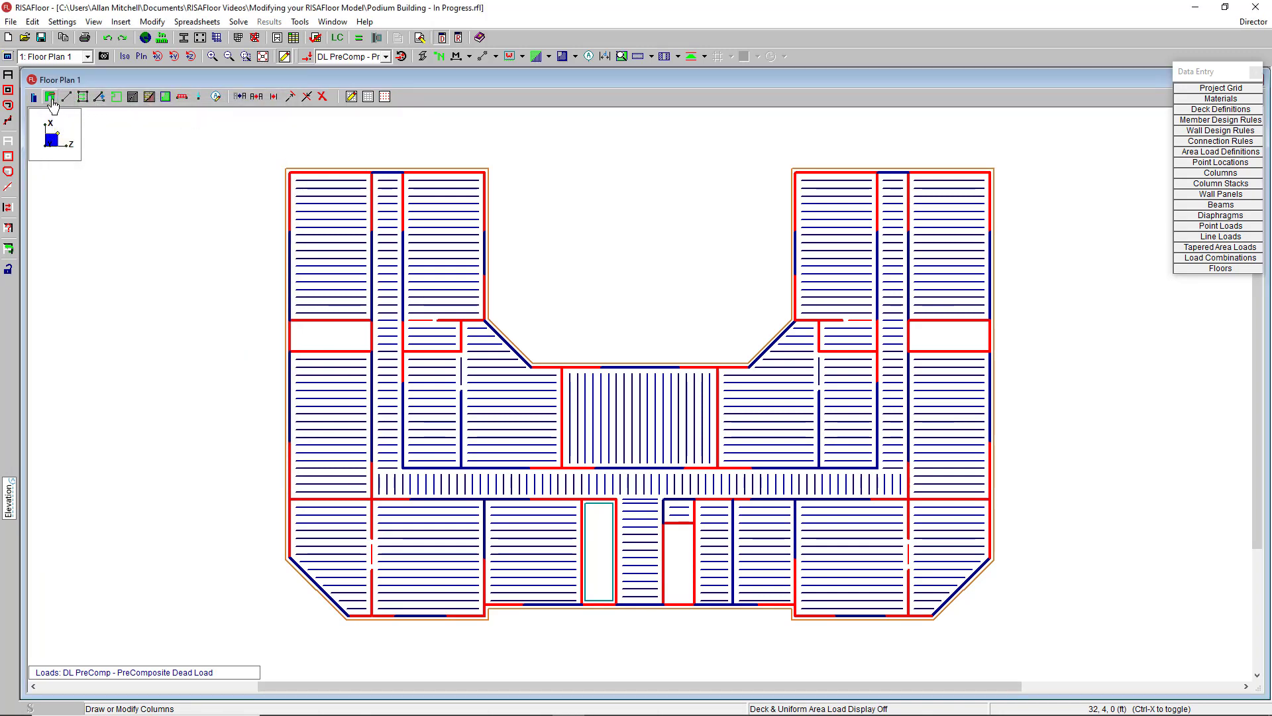
{"action": "left_click", "coordinate": [49, 96]}
{"action": "left_click", "coordinate": [163, 123]}
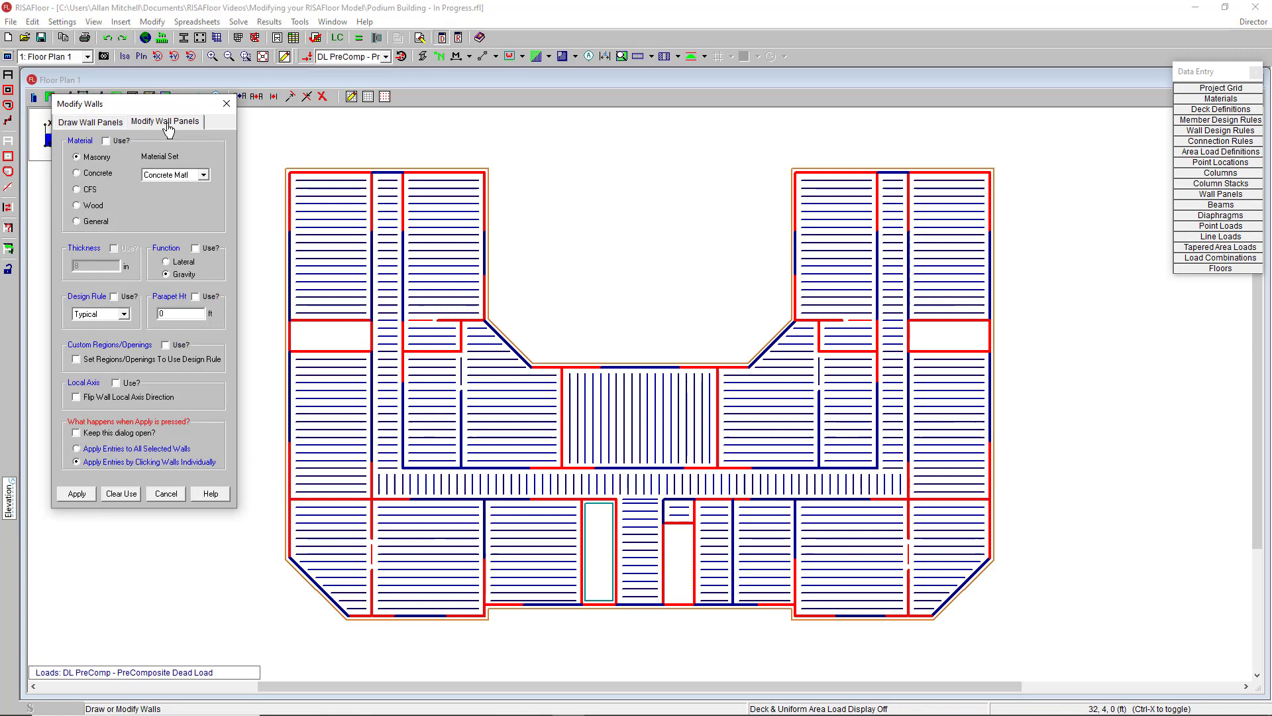
{"action": "left_click", "coordinate": [227, 104]}
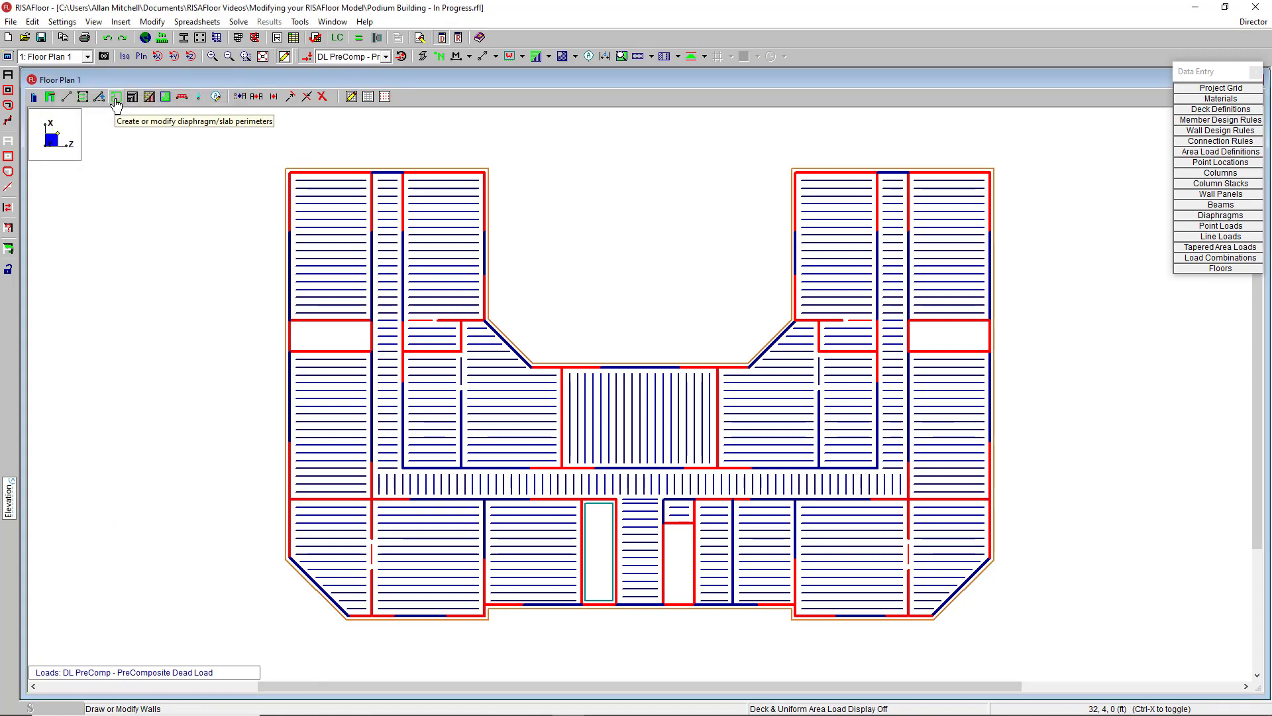
Change the diaphragm edge overhang from 12 in to 4 in for all selected edges
{"action": "left_click", "coordinate": [115, 98]}
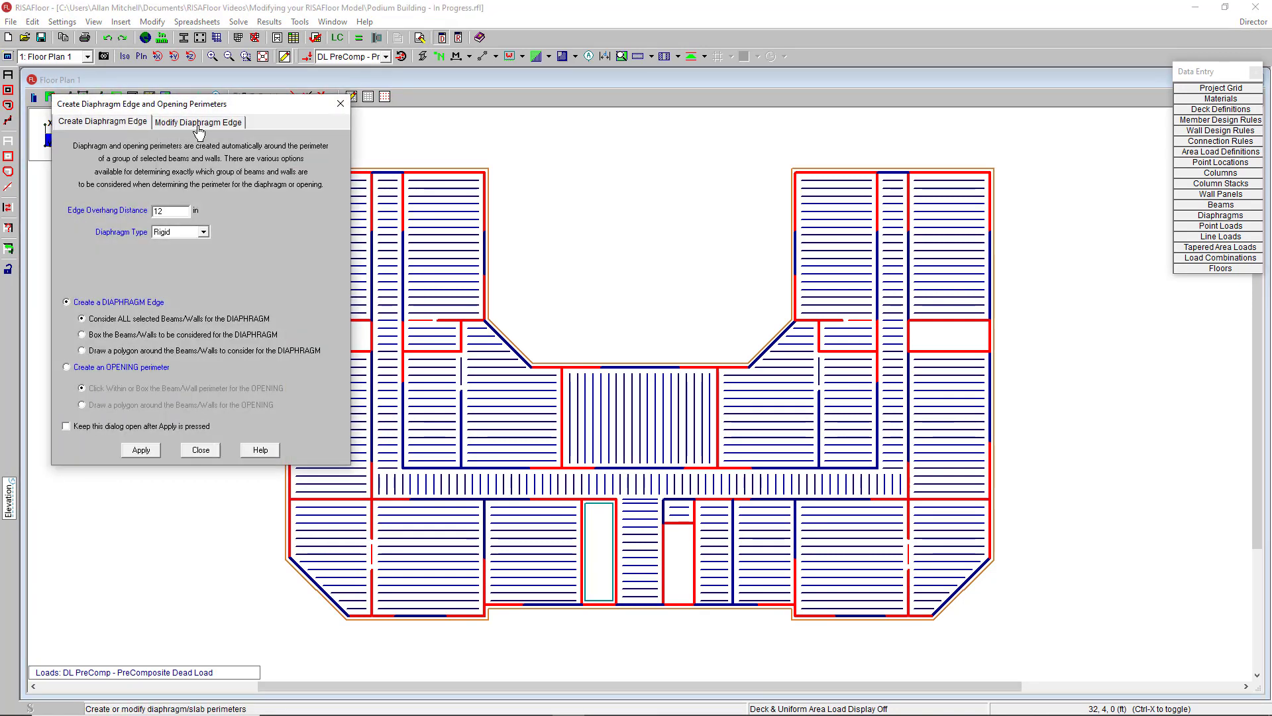
{"action": "left_click", "coordinate": [199, 127]}
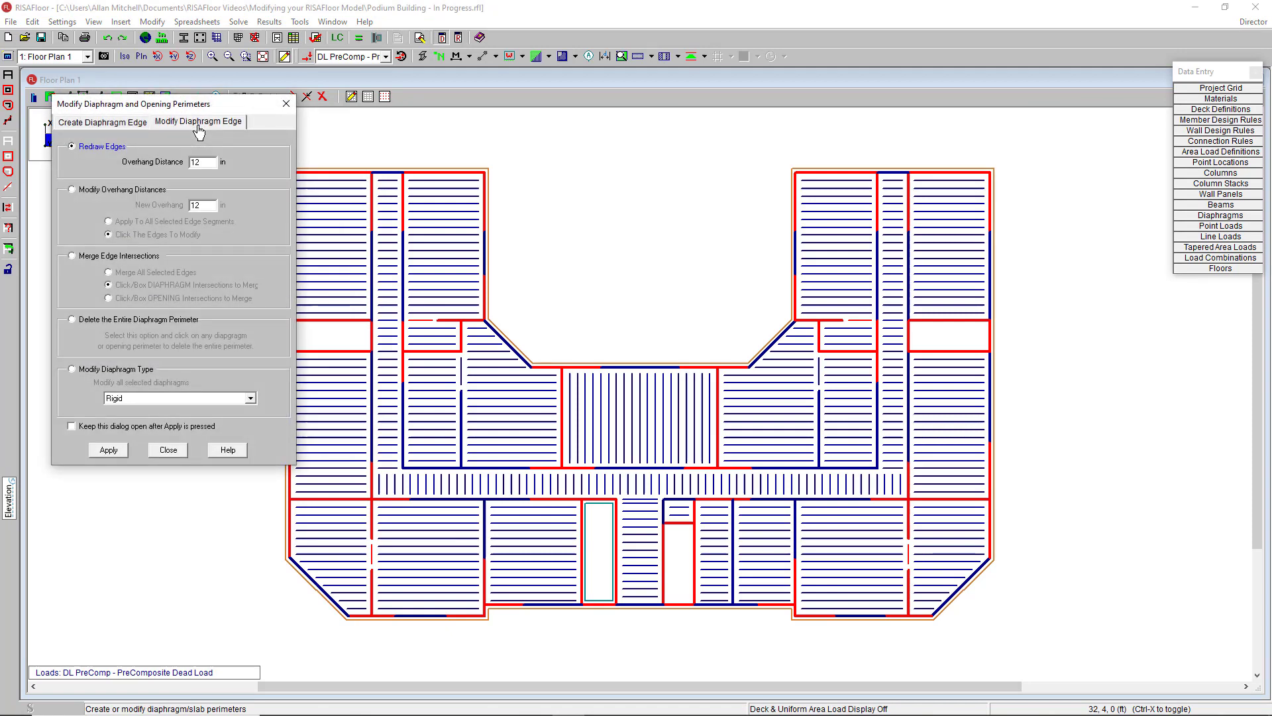
{"action": "left_click", "coordinate": [122, 190]}
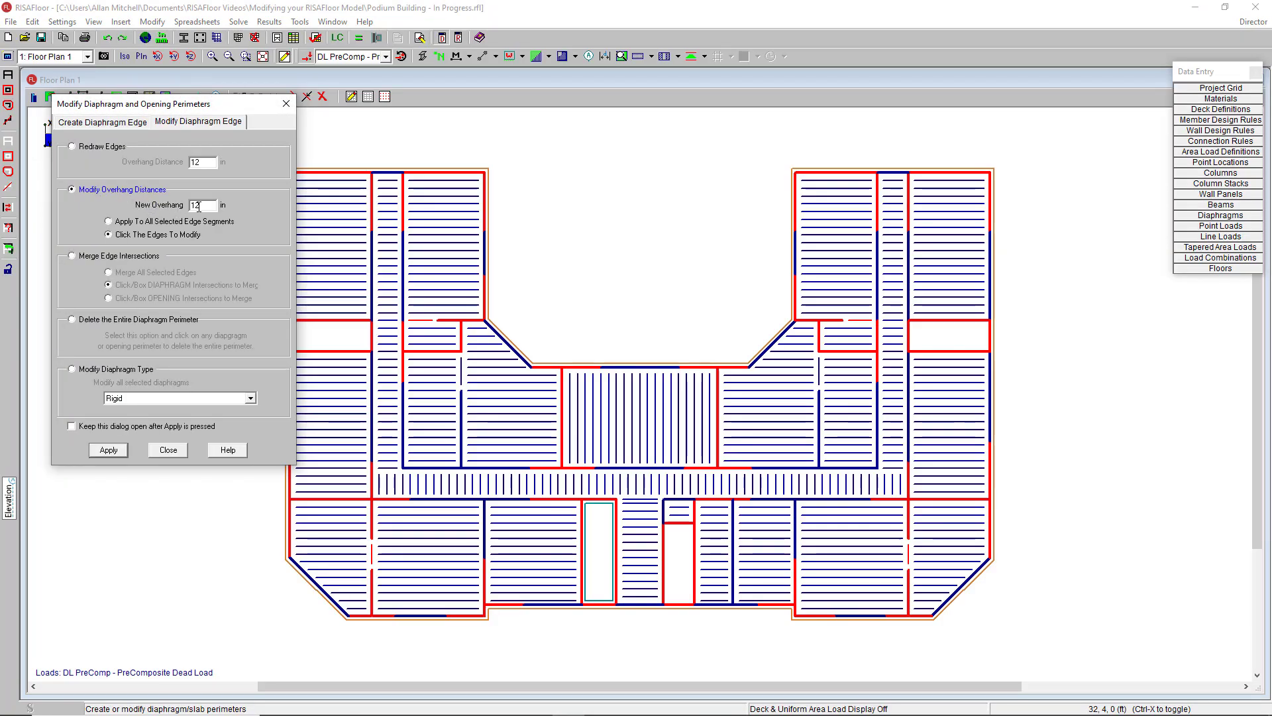
{"action": "left_click_drag", "start_coordinate": [205, 206], "coordinate": [179, 206]}
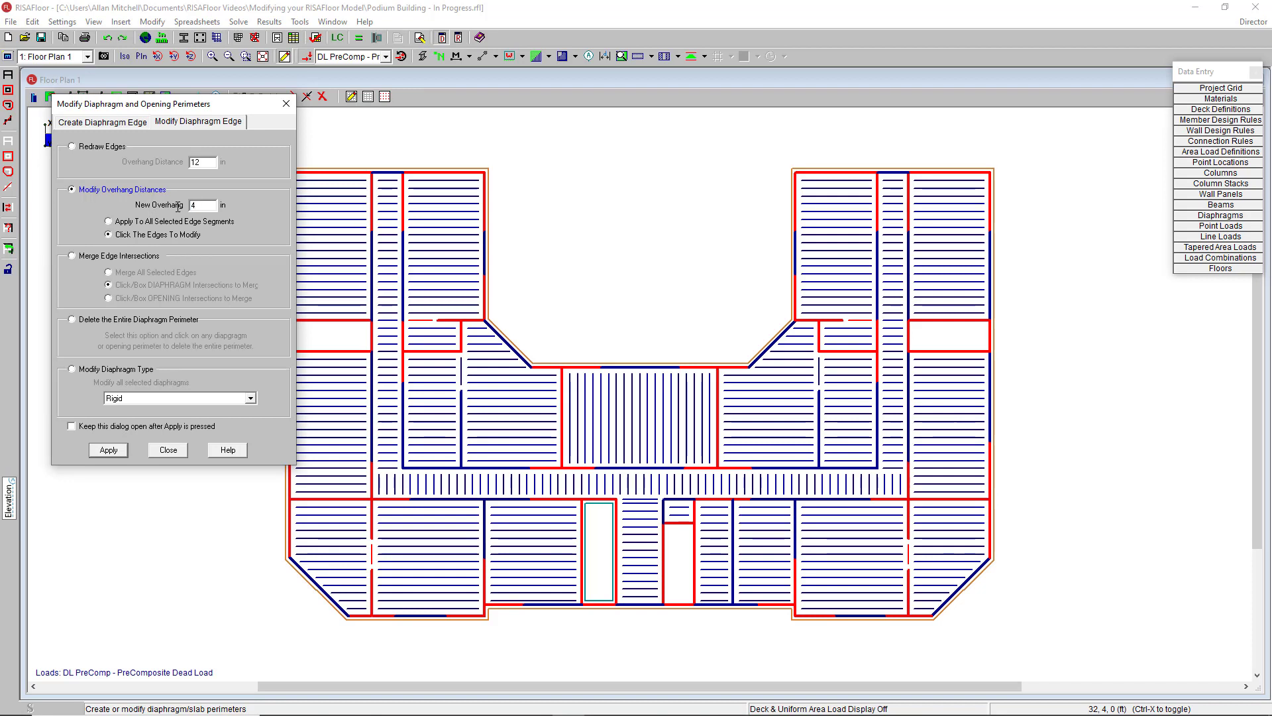
{"action": "left_click", "coordinate": [151, 222]}
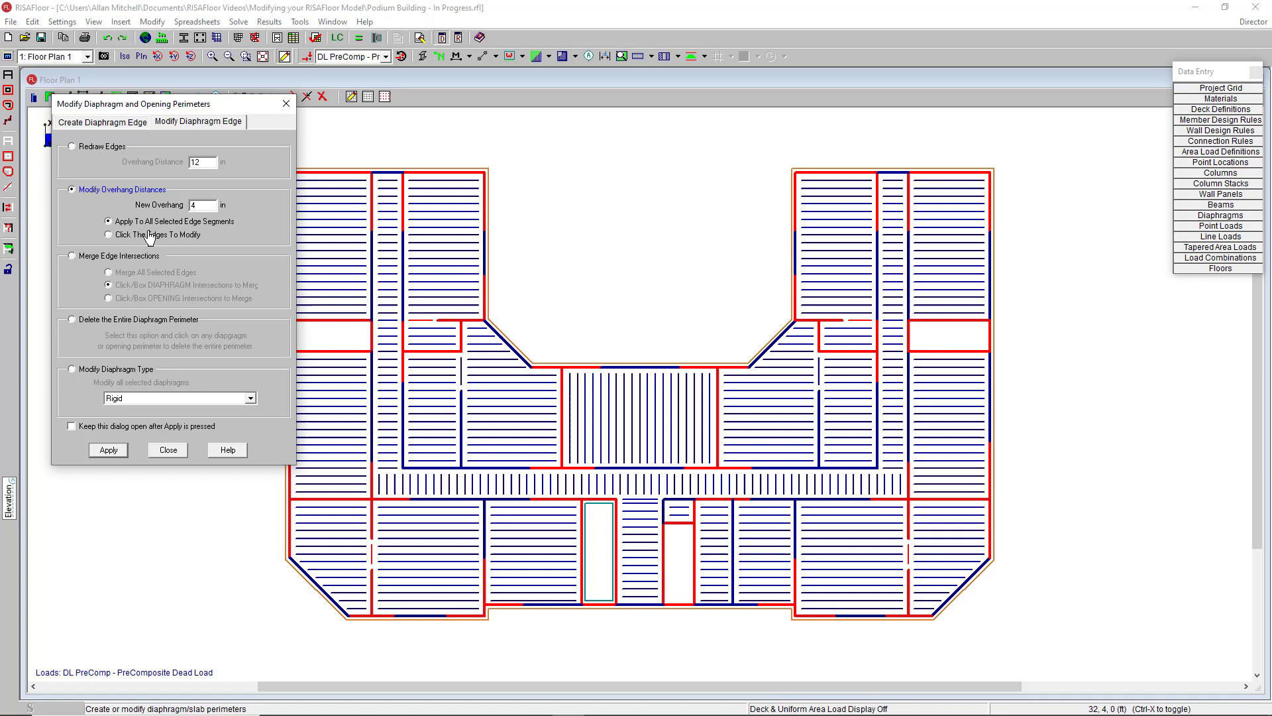
{"action": "left_click", "coordinate": [109, 450]}
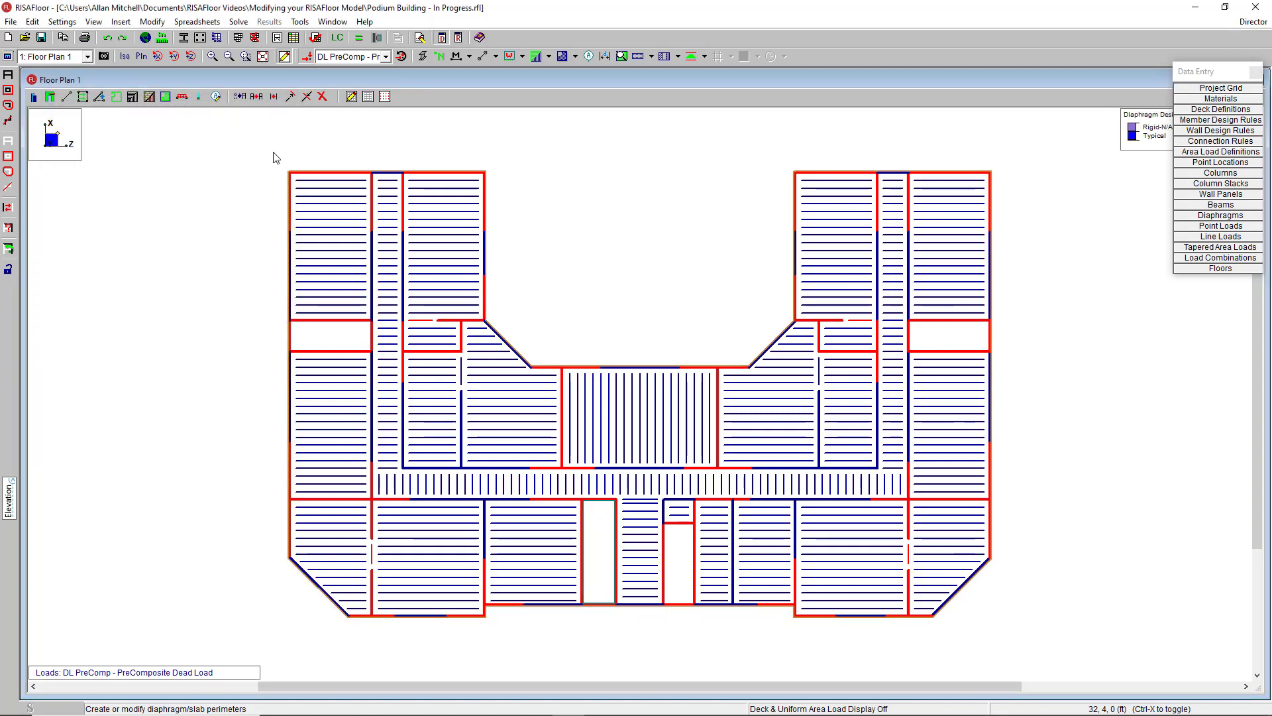
{"action": "scroll", "coordinate": [289, 173], "scroll_direction": "up", "scroll_amount": 5}
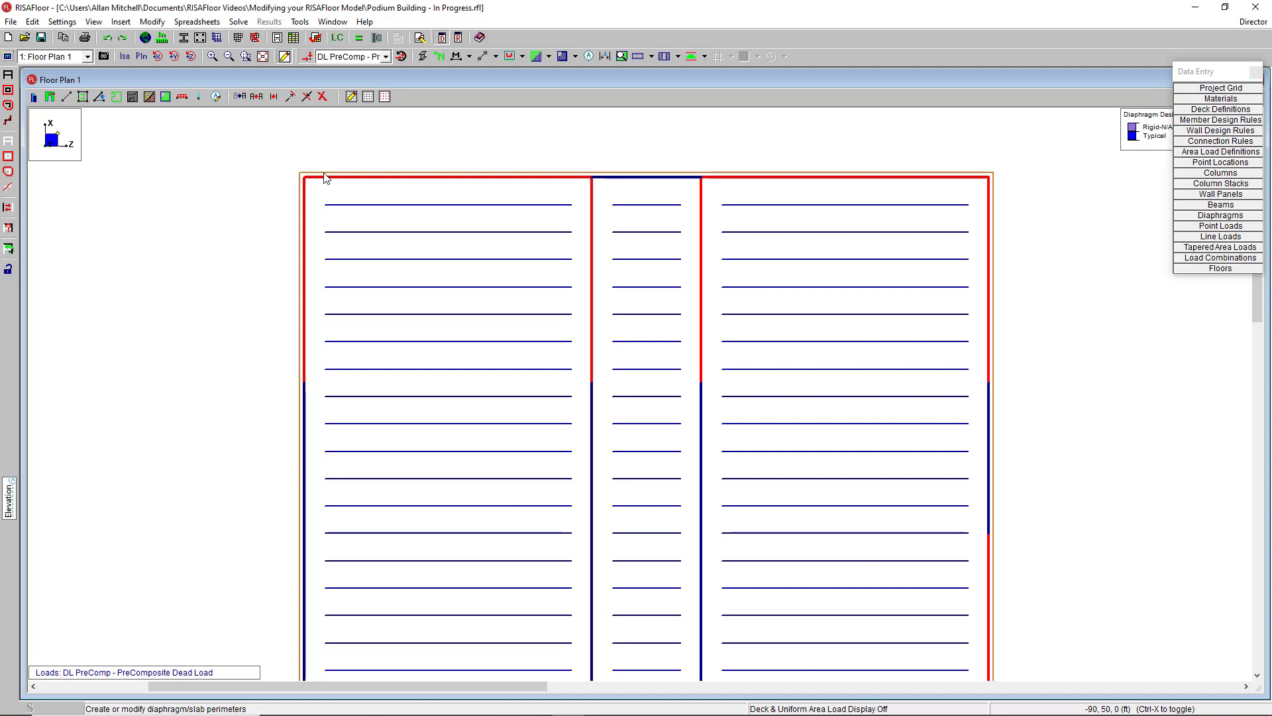
{"action": "key", "text": "ctrl+f"}
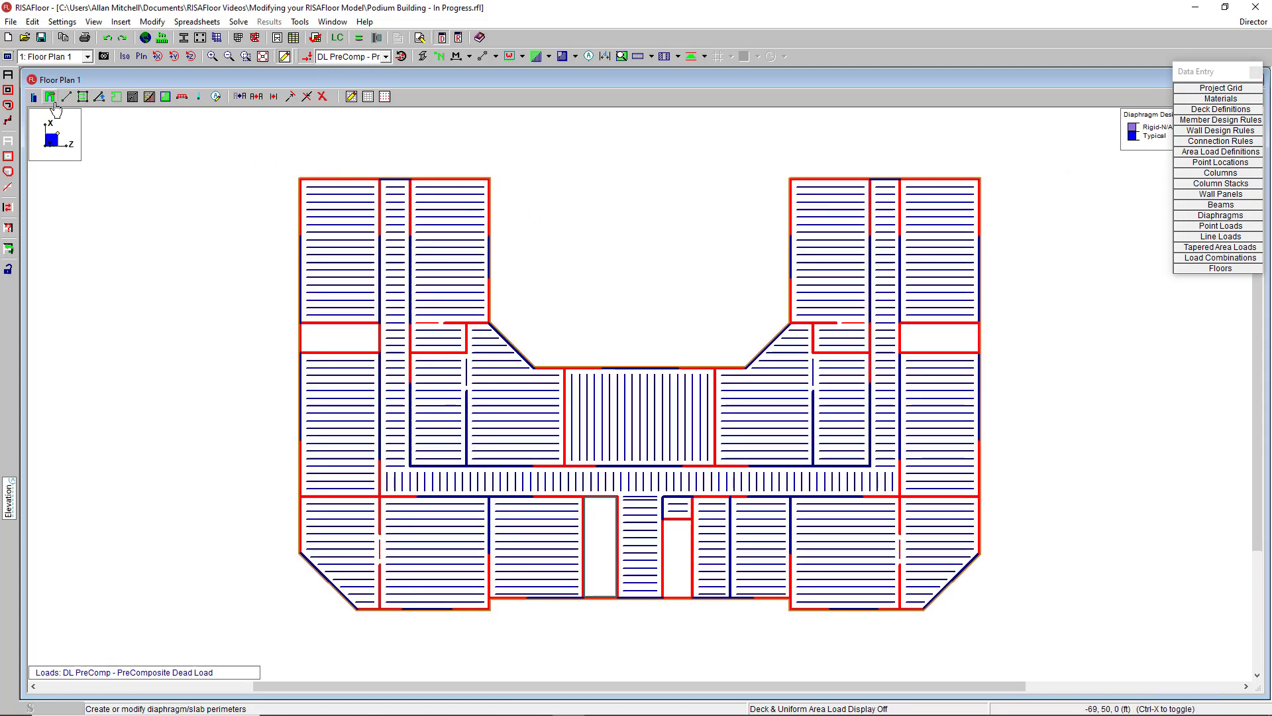
{"action": "left_click", "coordinate": [53, 101]}
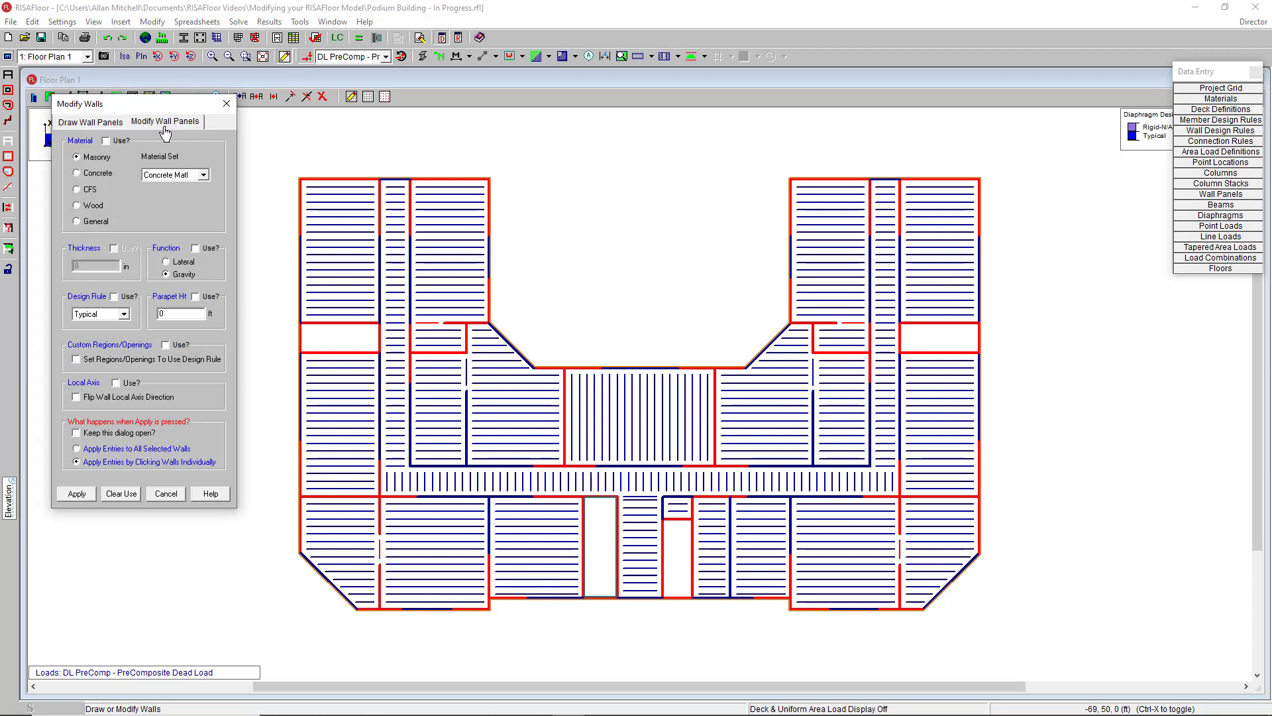
{"action": "left_click", "coordinate": [106, 141]}
{"action": "left_click", "coordinate": [196, 248]}
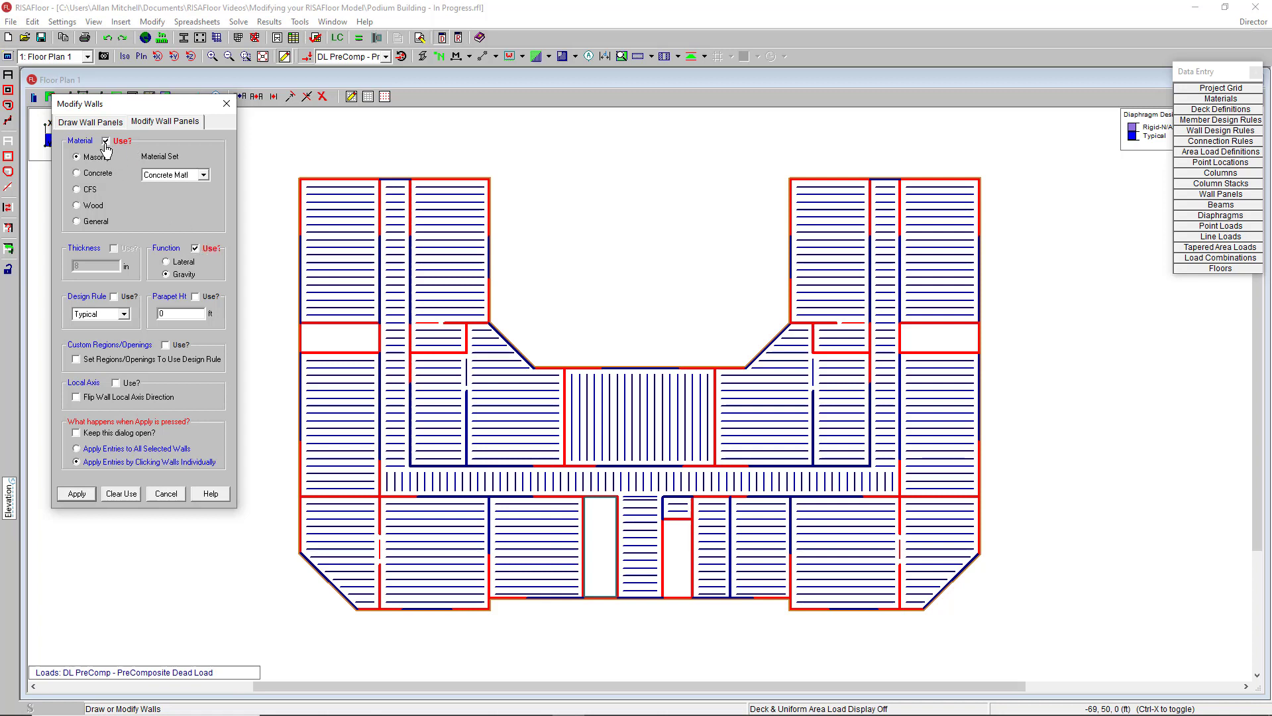
{"action": "left_click", "coordinate": [199, 250]}
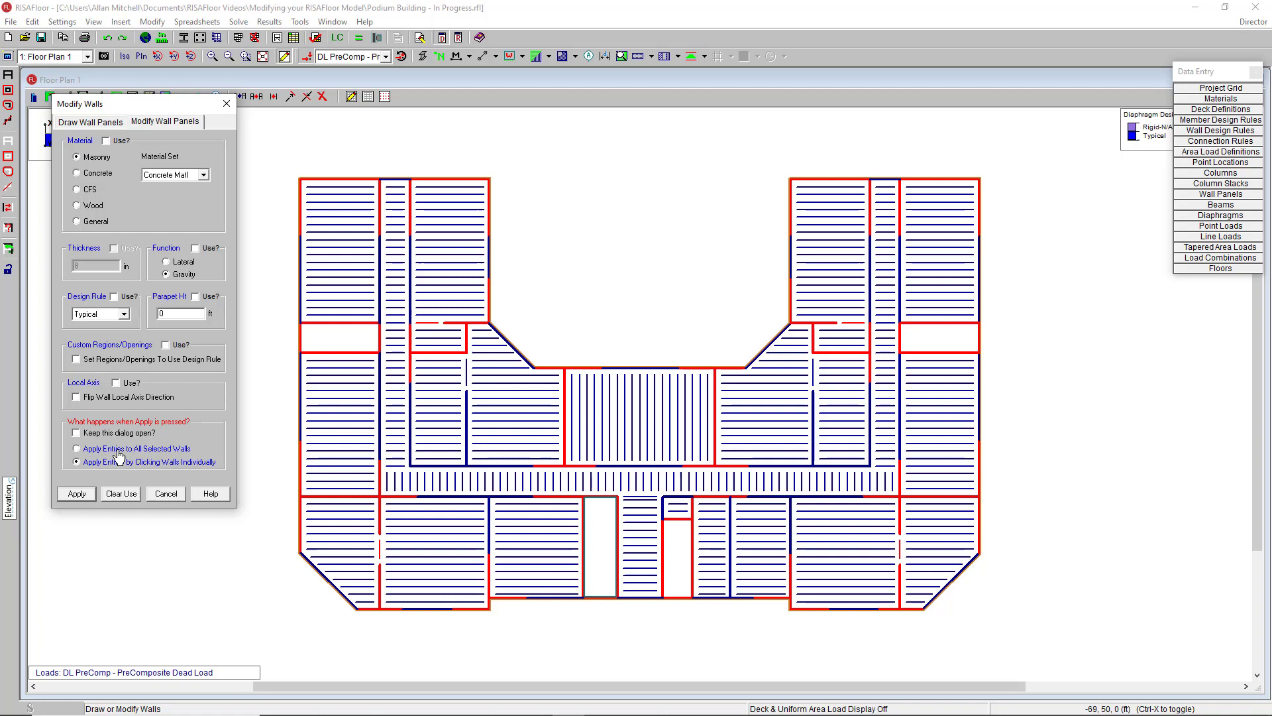
{"action": "left_click", "coordinate": [165, 494]}
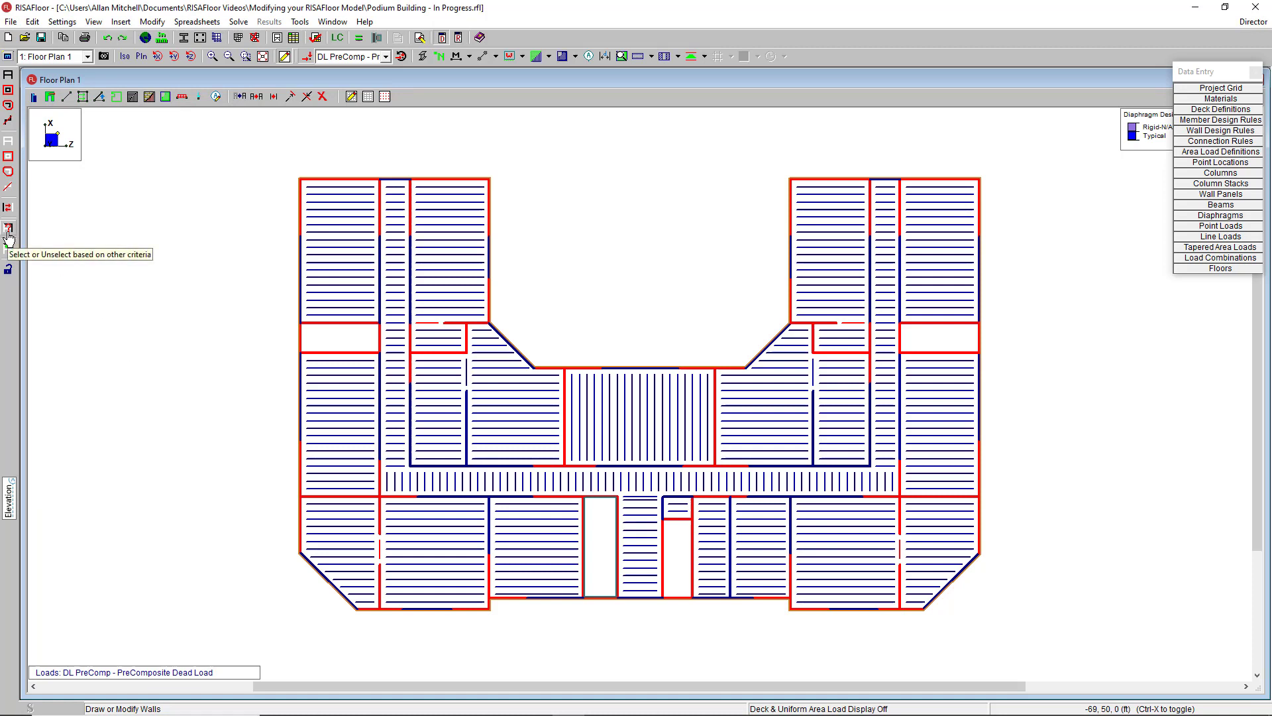
Clear the selection, then select only perimeter walls by criteria, ignoring wall function
{"action": "left_click", "coordinate": [8, 140]}
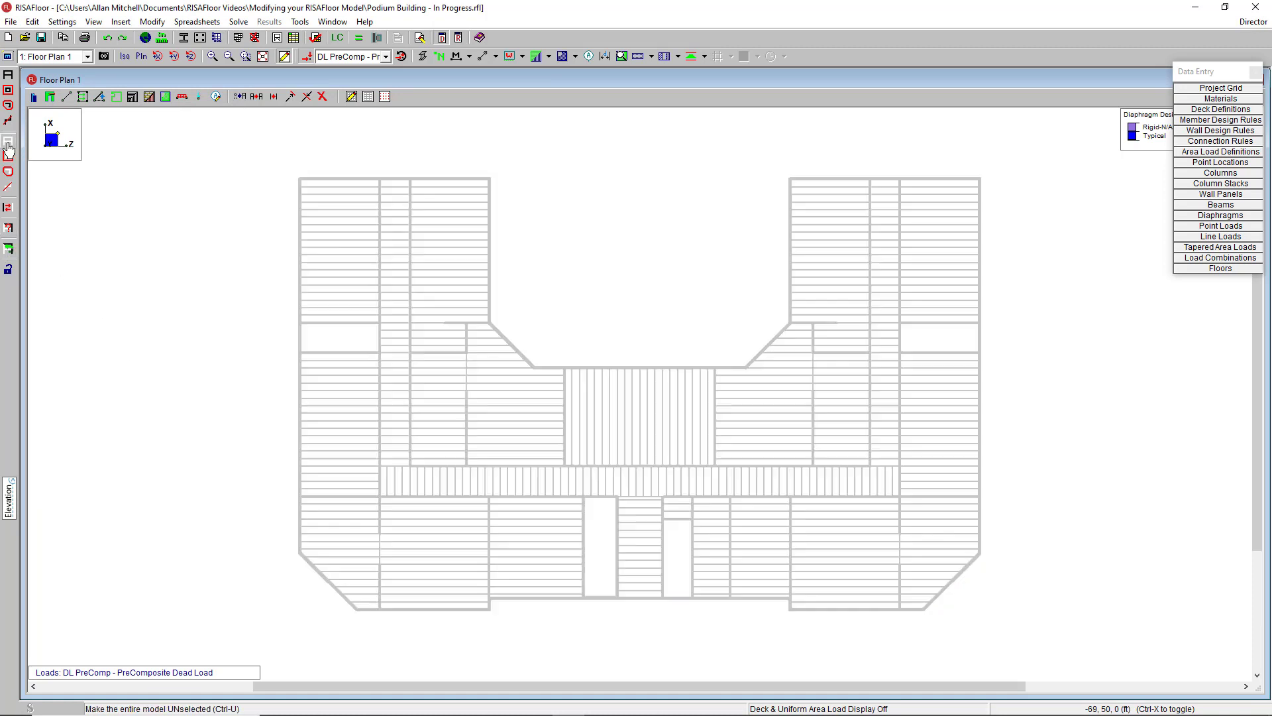
{"action": "left_click", "coordinate": [8, 229]}
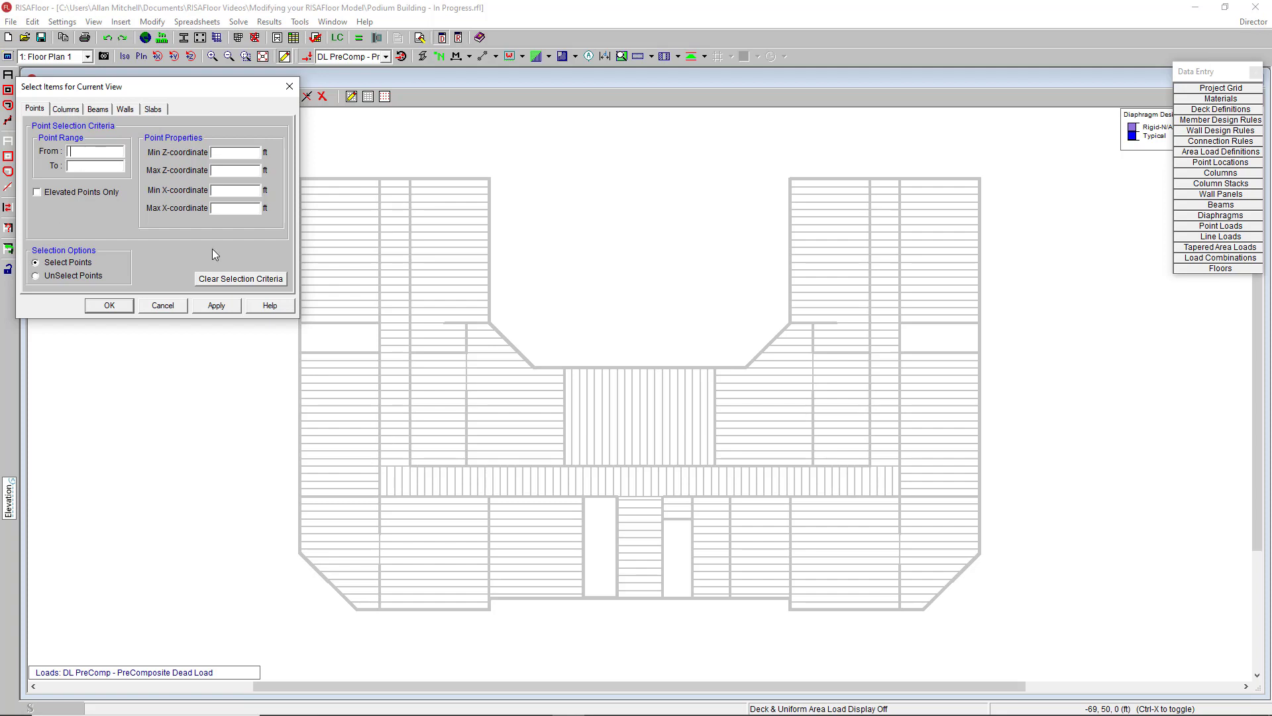
{"action": "left_click", "coordinate": [130, 113]}
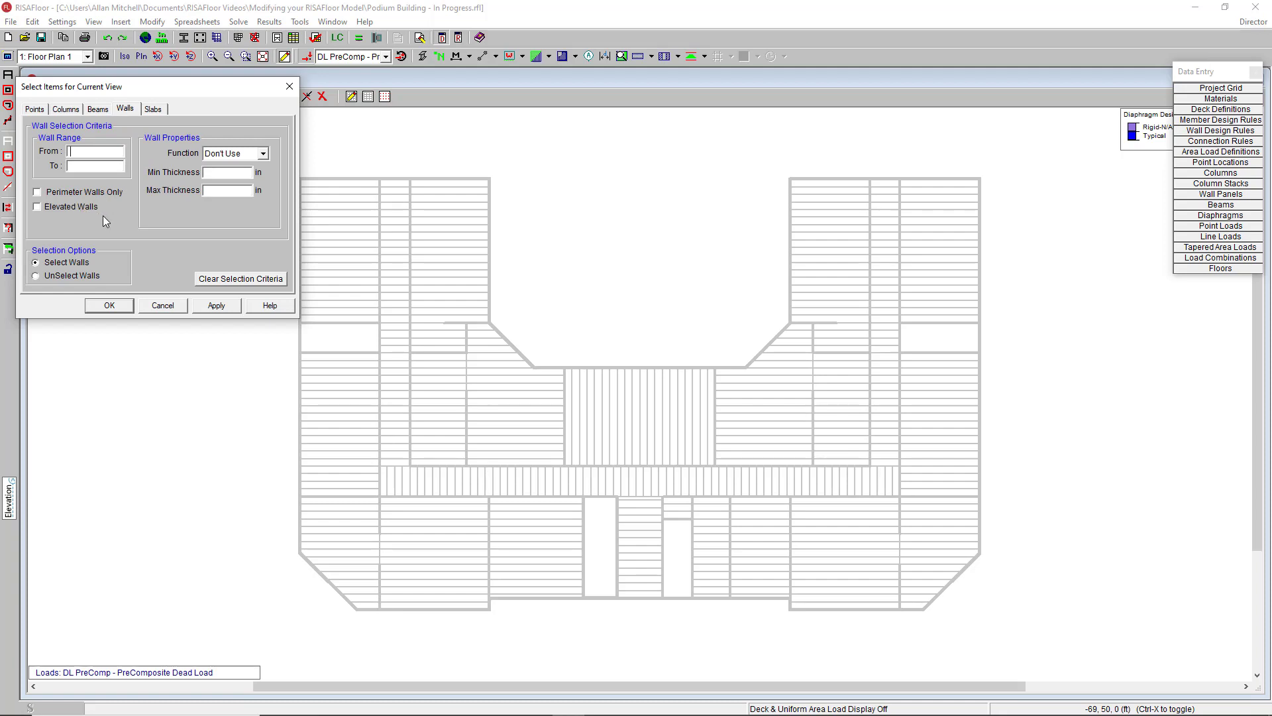
{"action": "left_click", "coordinate": [258, 154]}
{"action": "left_click", "coordinate": [62, 198]}
{"action": "left_click", "coordinate": [212, 307]}
{"action": "left_click", "coordinate": [106, 305]}
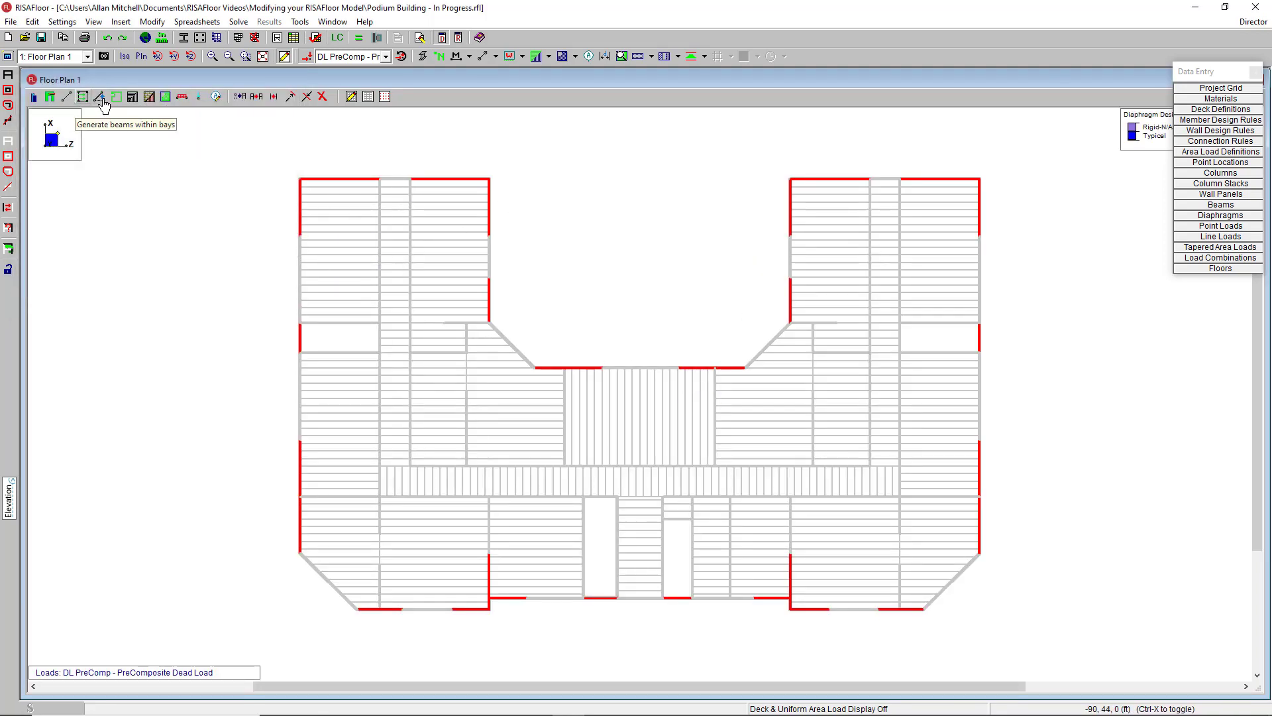
Give all selected perimeter walls the Exterior Shear design rule
{"action": "left_click", "coordinate": [51, 98]}
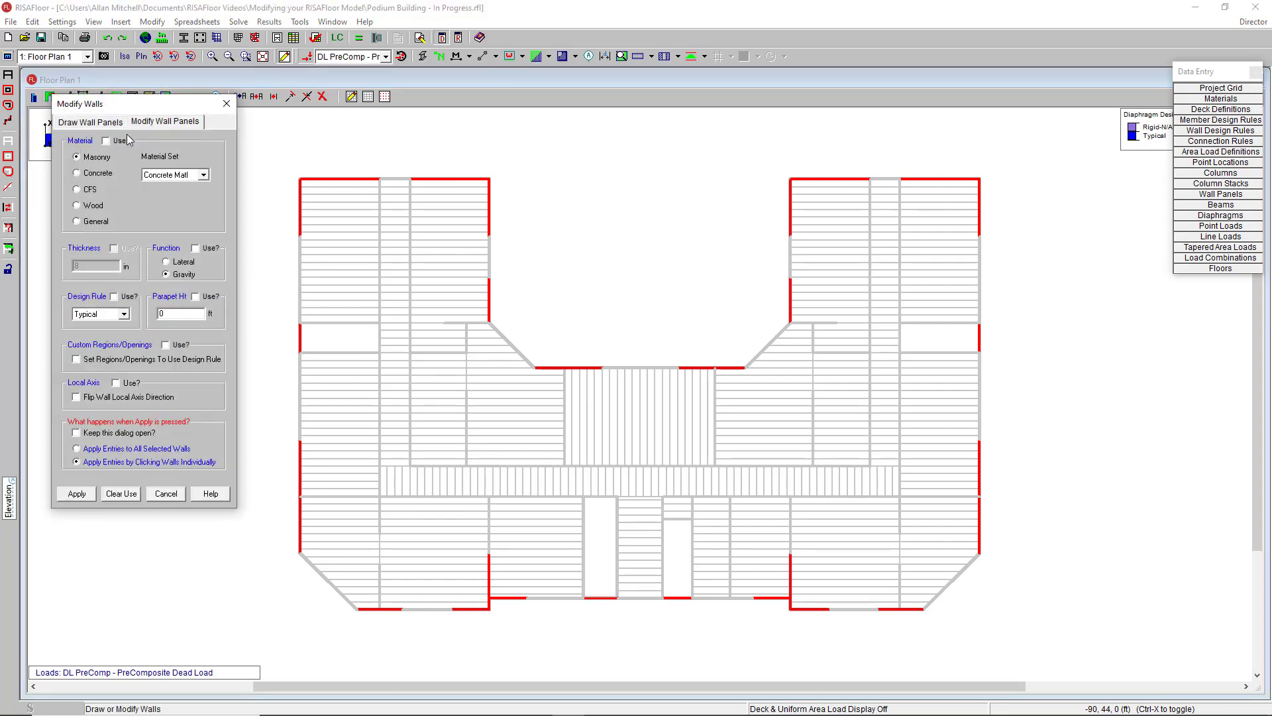
{"action": "left_click", "coordinate": [113, 296]}
{"action": "left_click", "coordinate": [125, 315]}
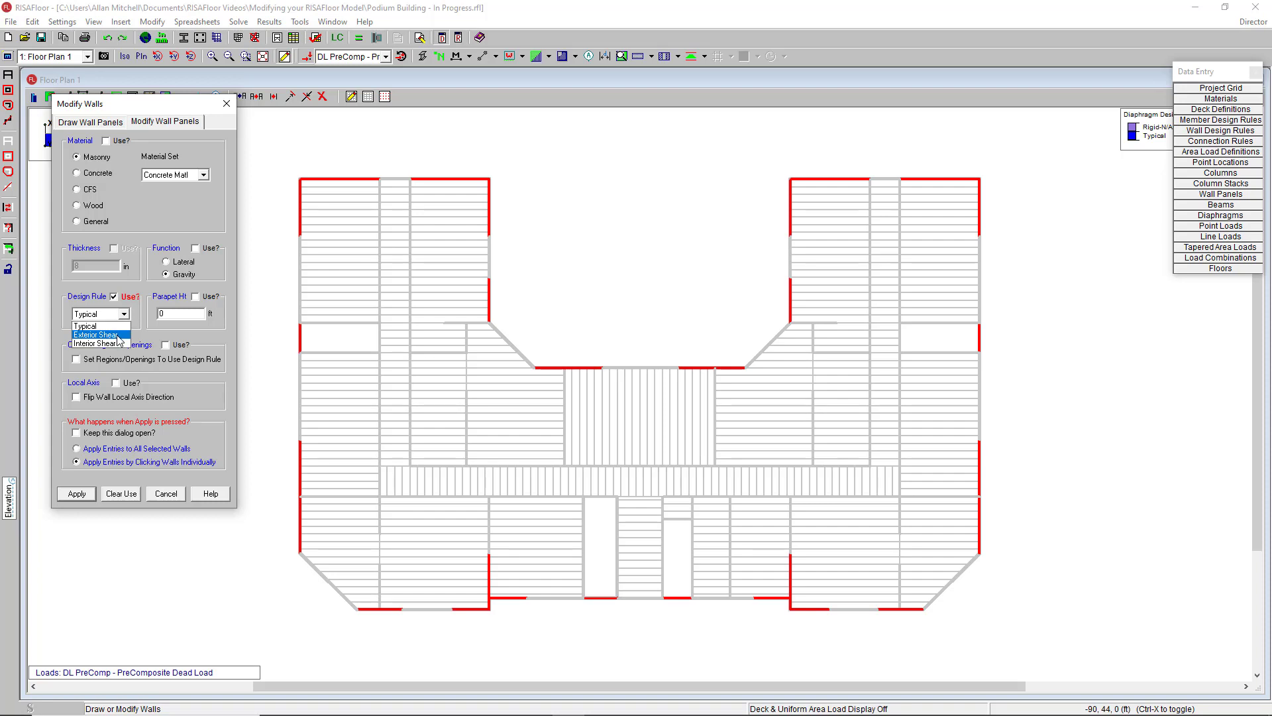
{"action": "left_click", "coordinate": [117, 335]}
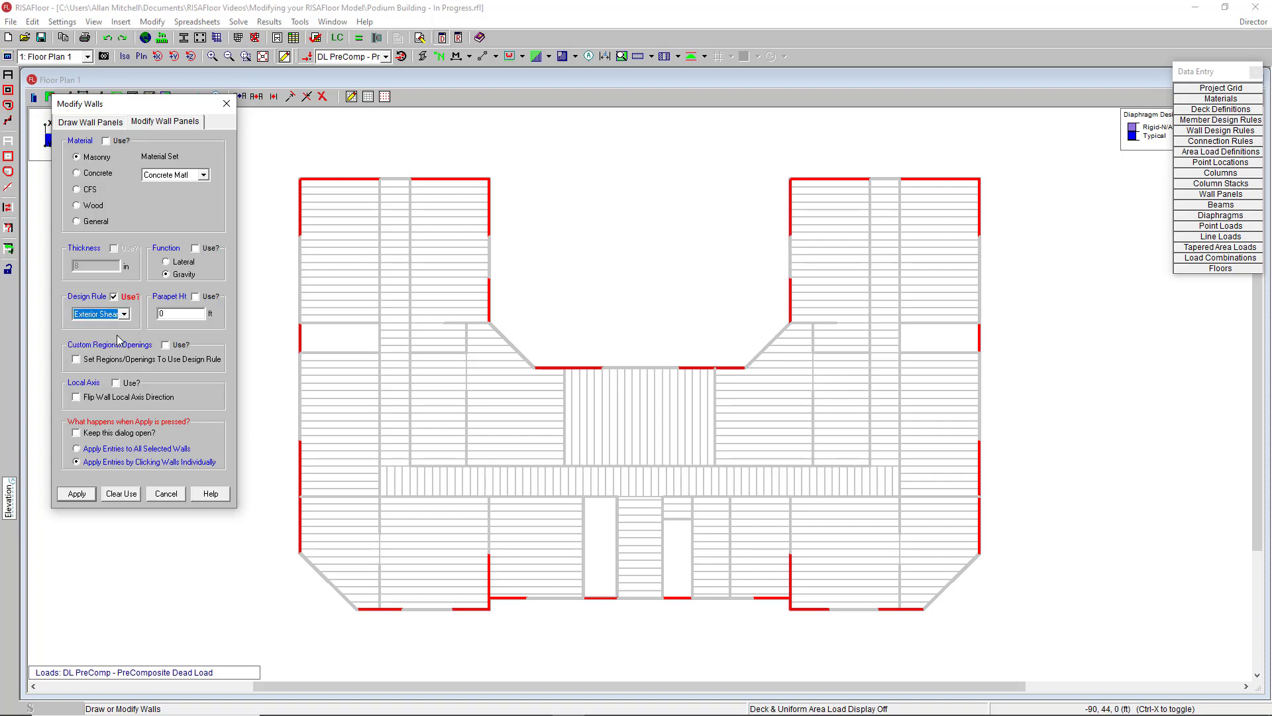
{"action": "left_click", "coordinate": [106, 450]}
{"action": "left_click", "coordinate": [82, 496]}
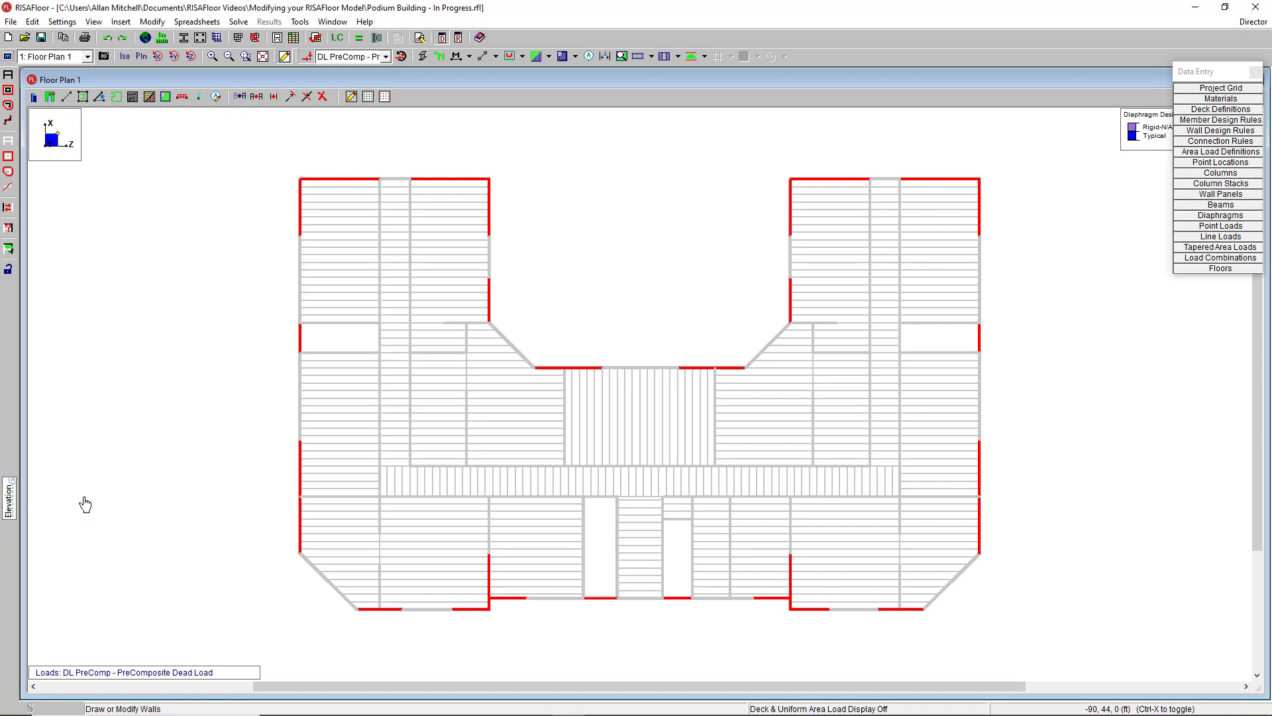
Invert the selection, then unselect every gravity wall so only lateral walls stay selected
{"action": "left_click", "coordinate": [9, 209]}
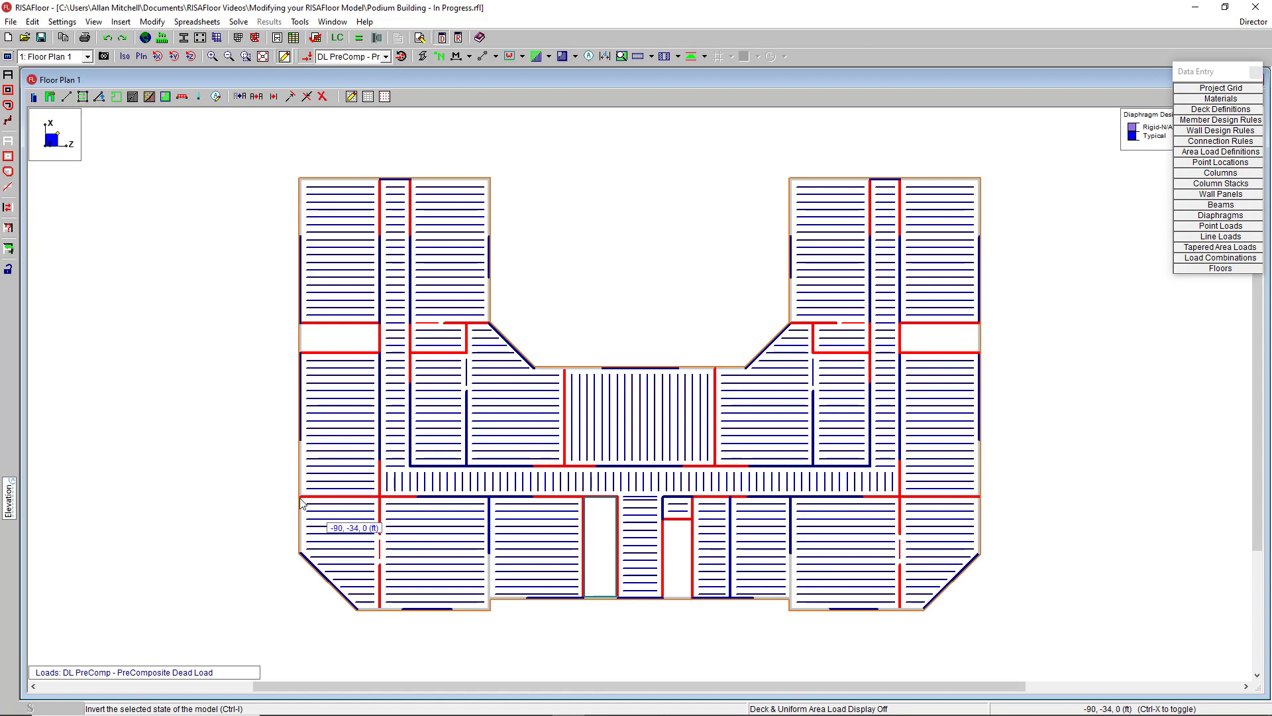
{"action": "left_click", "coordinate": [9, 230]}
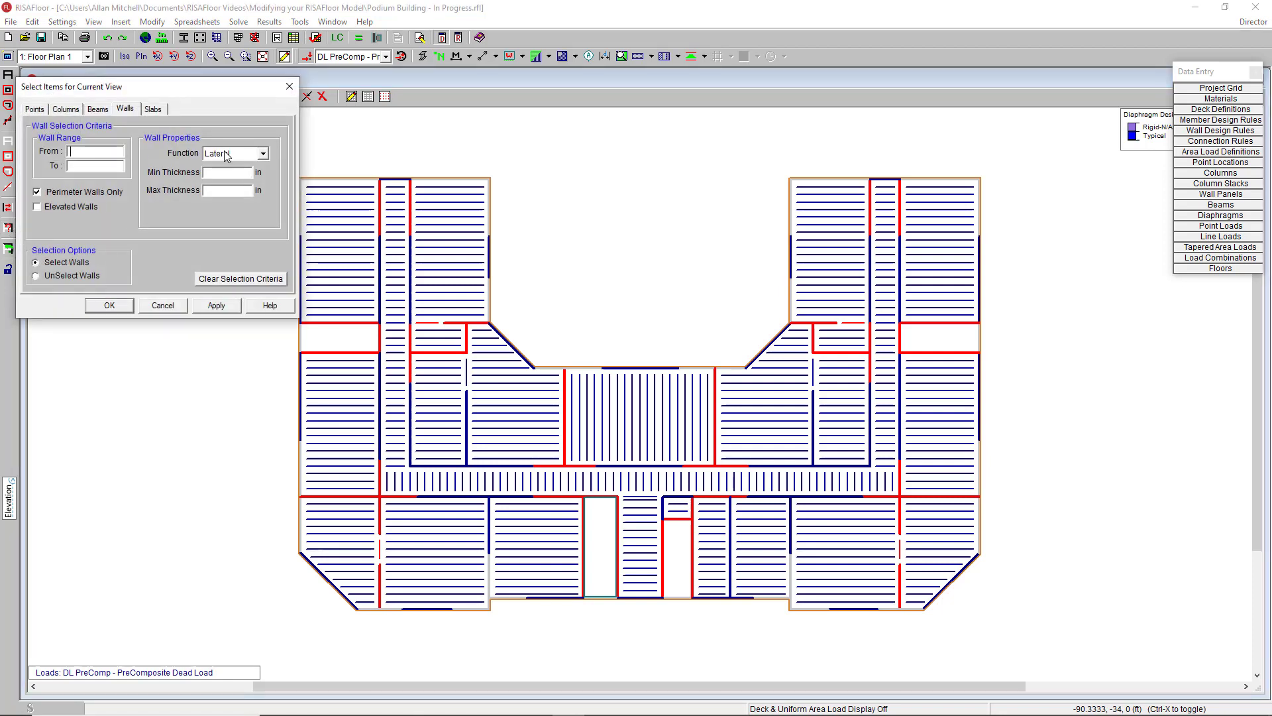
{"action": "left_click", "coordinate": [243, 153]}
{"action": "left_click", "coordinate": [232, 178]}
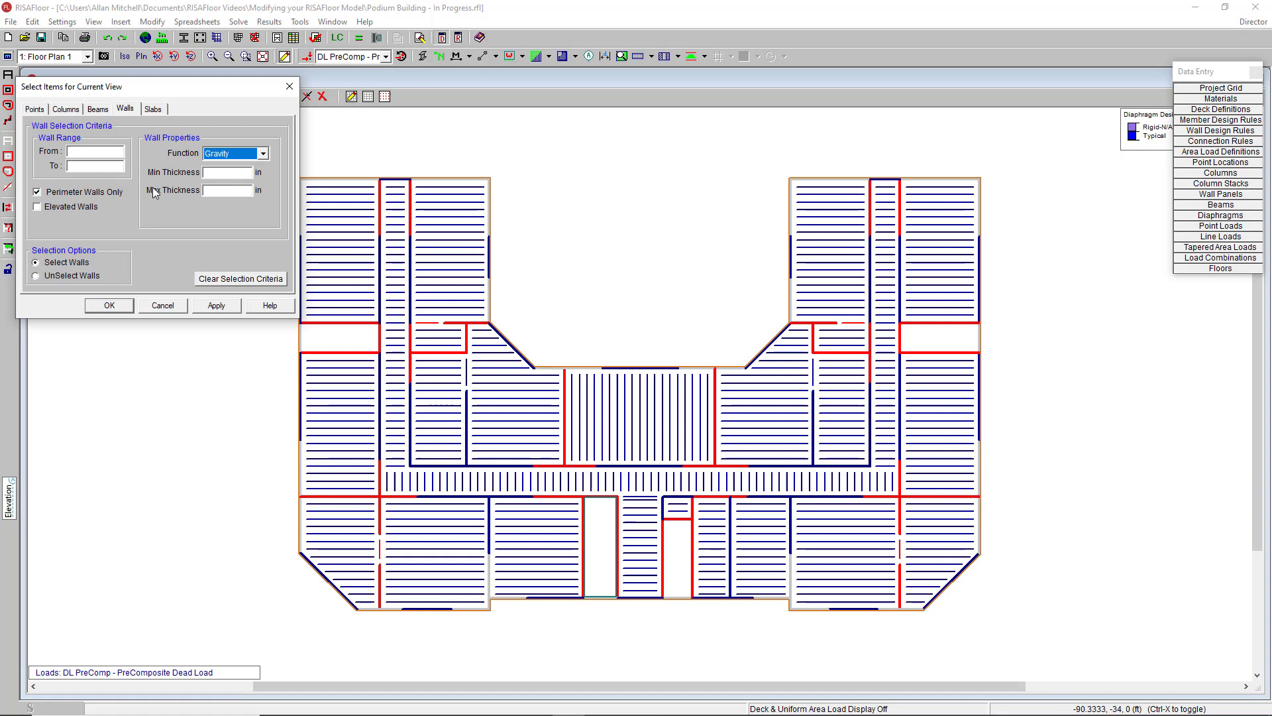
{"action": "left_click", "coordinate": [71, 192]}
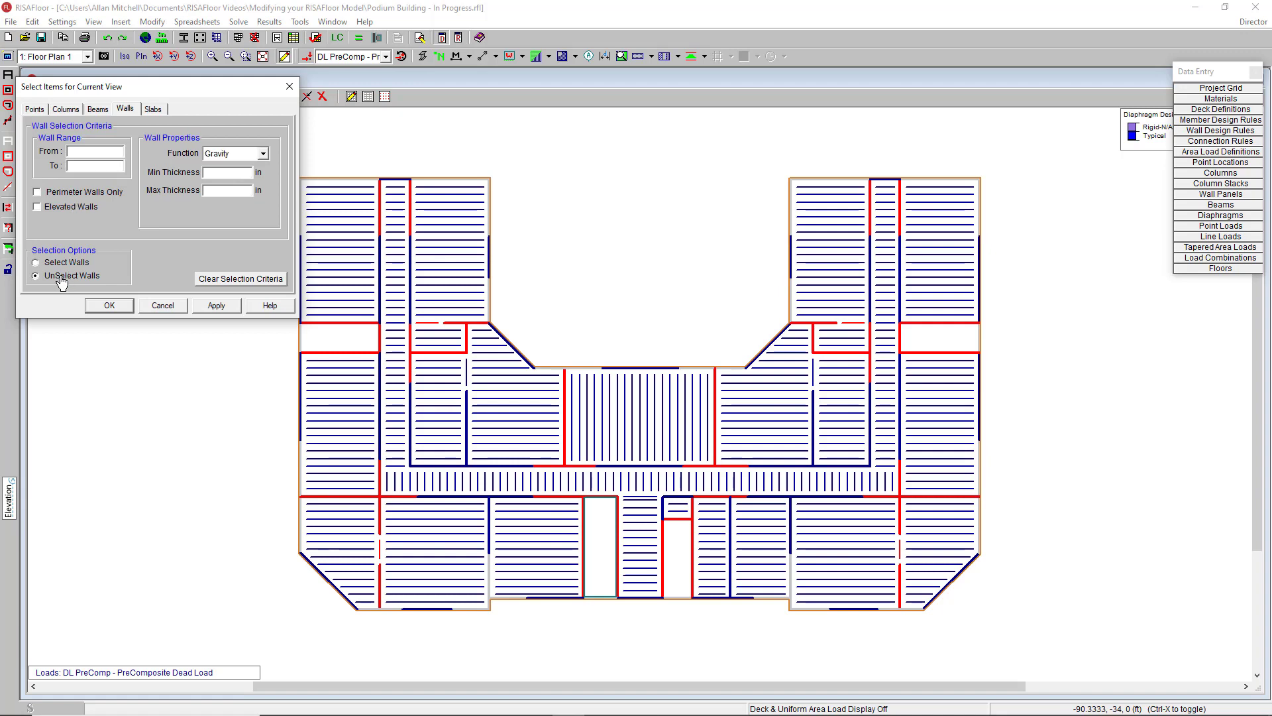
{"action": "left_click", "coordinate": [212, 306]}
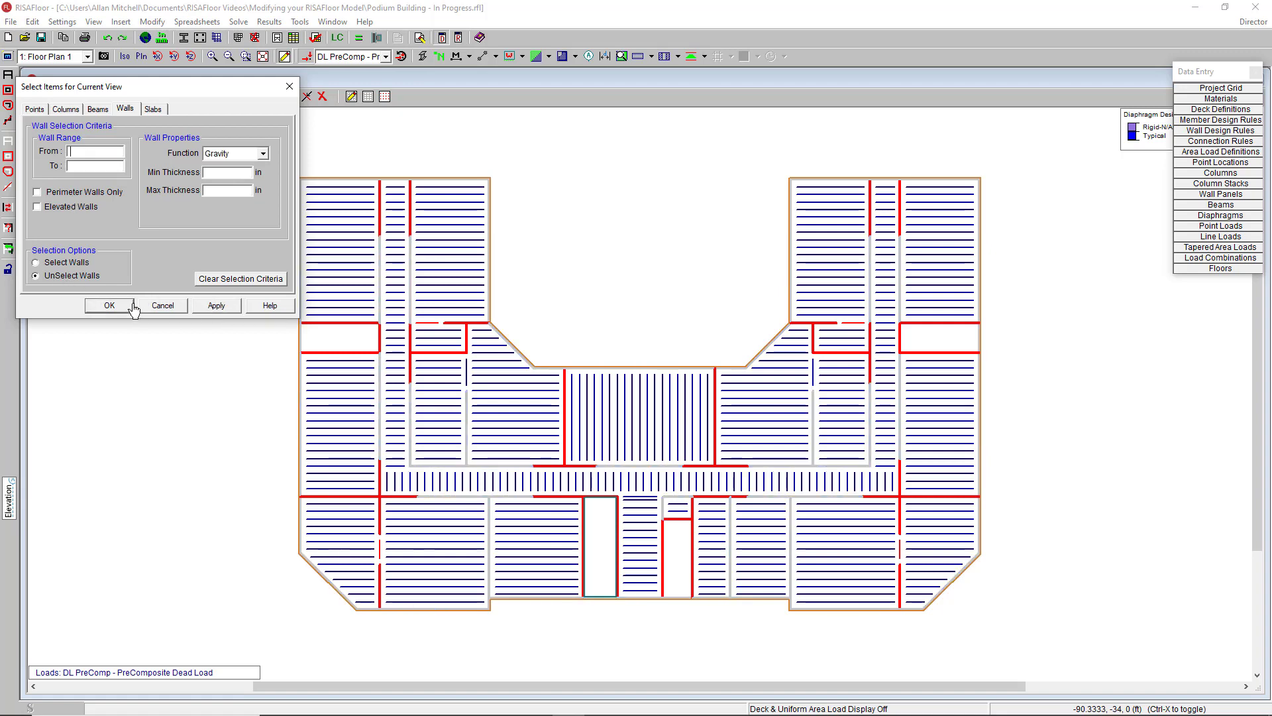
{"action": "left_click", "coordinate": [110, 305]}
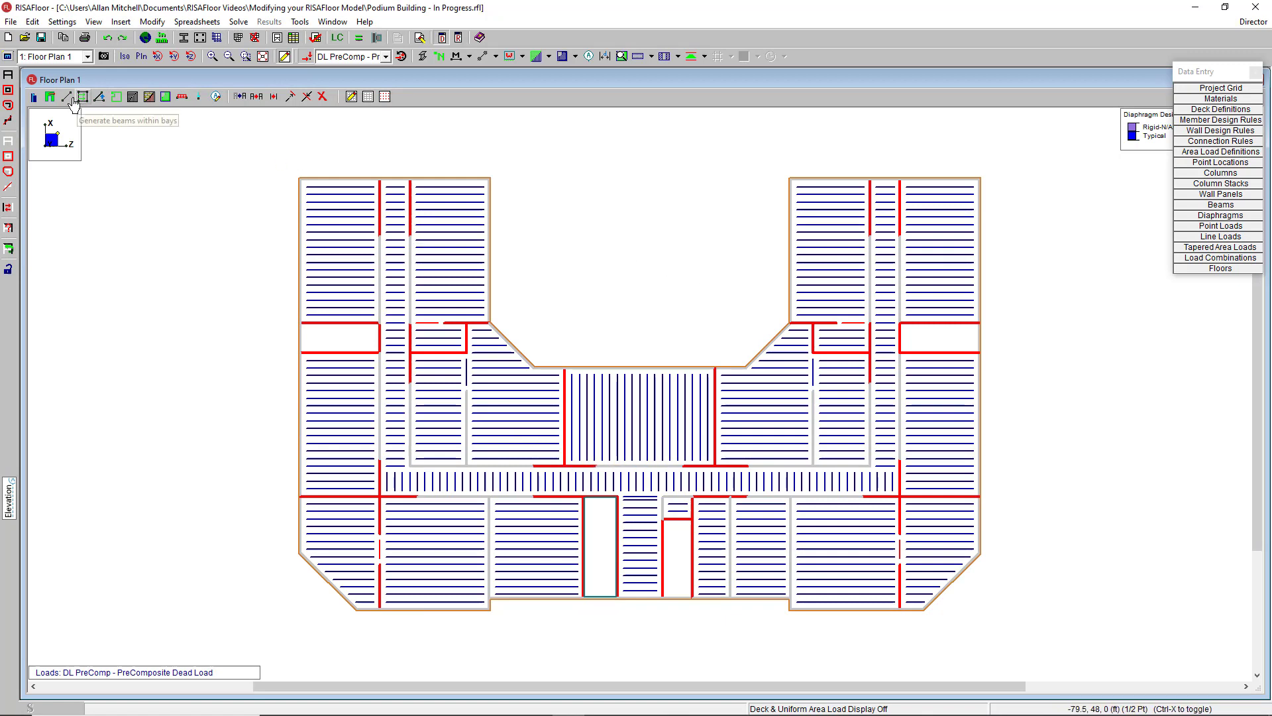
Assign the Interior Shear design rule to all currently selected lateral walls
{"action": "left_click", "coordinate": [49, 97]}
{"action": "left_click", "coordinate": [122, 315]}
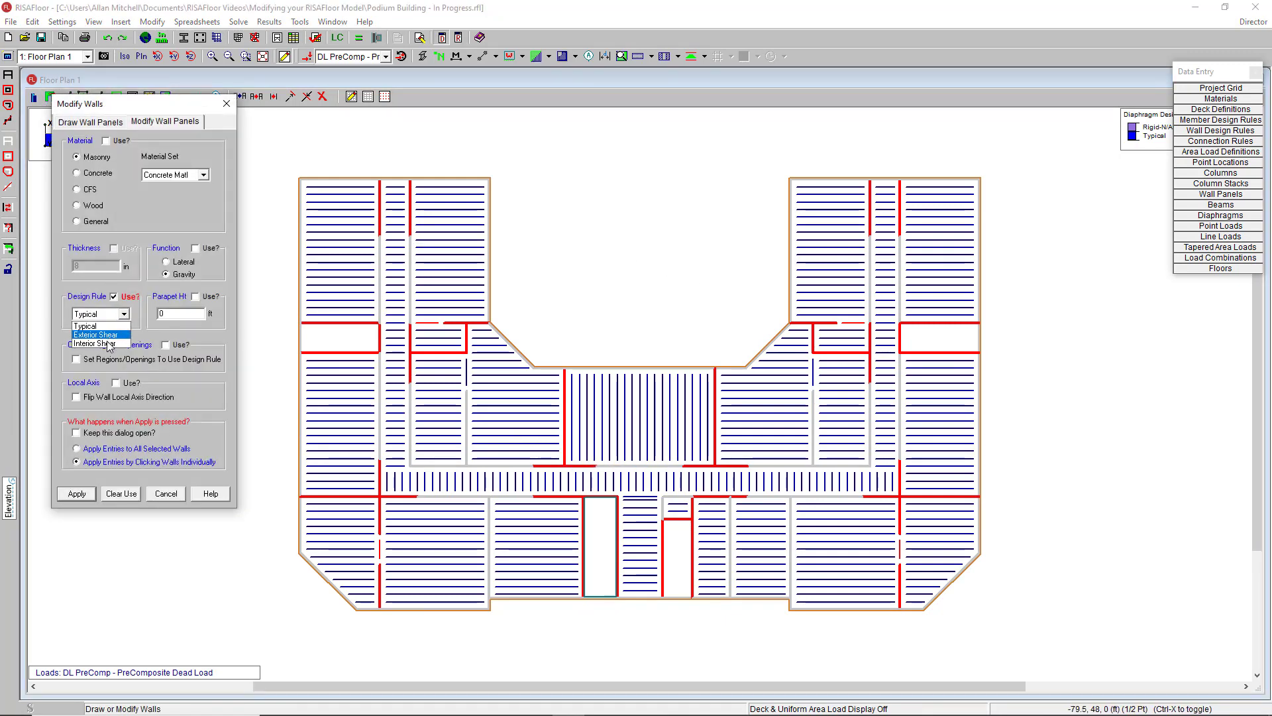
{"action": "left_click", "coordinate": [104, 351]}
{"action": "left_click", "coordinate": [90, 449]}
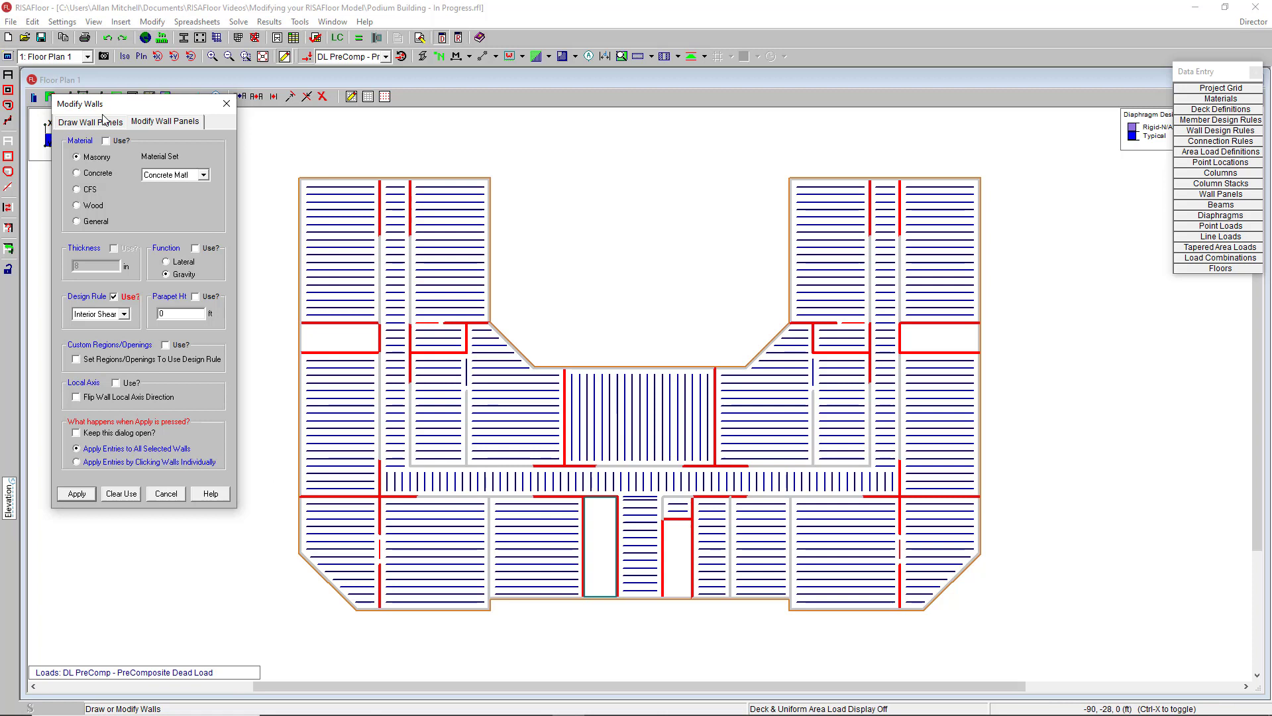
{"action": "left_click", "coordinate": [74, 495]}
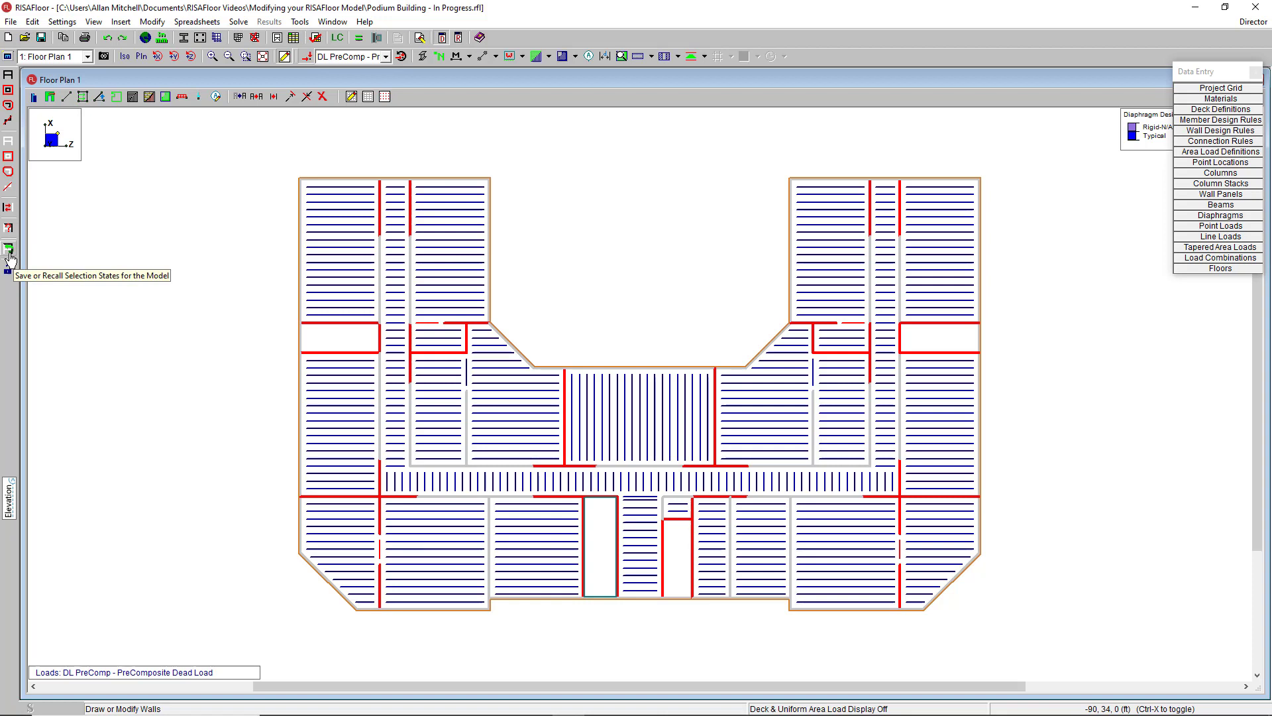
Save the current wall selection as a selection state named 'Interior Walls'
{"action": "left_click", "coordinate": [8, 255]}
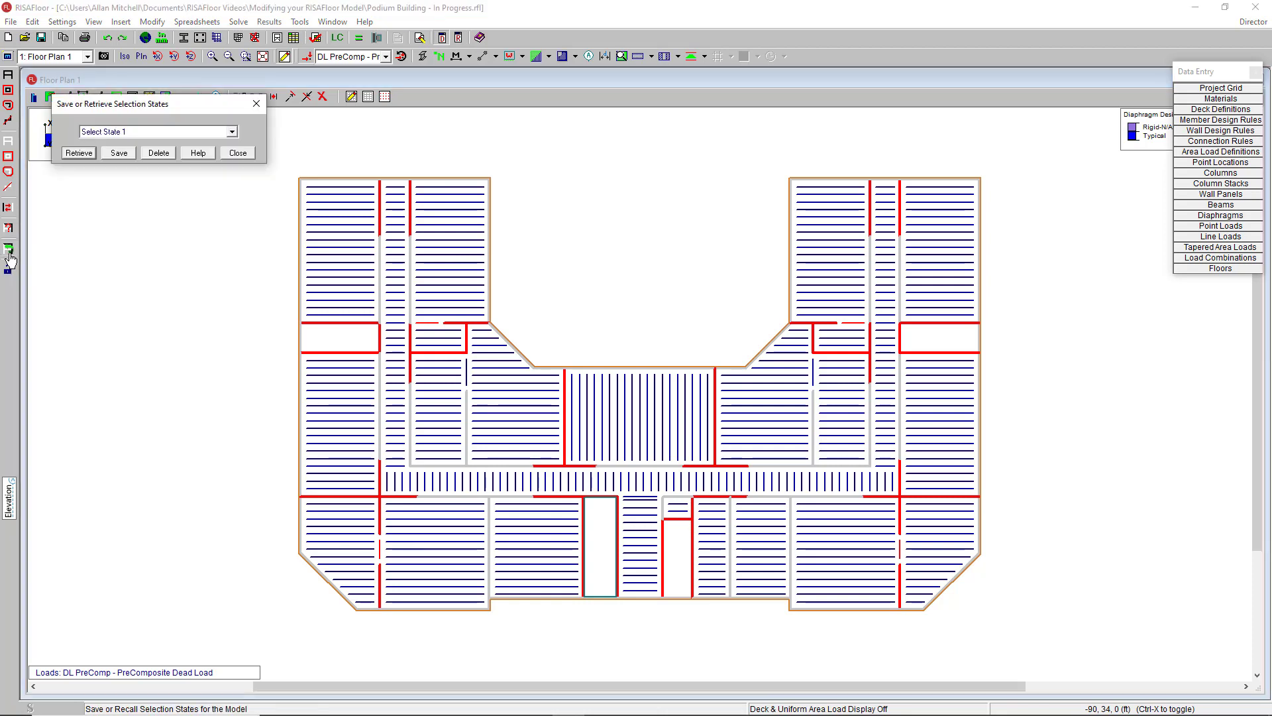
{"action": "left_click", "coordinate": [116, 153]}
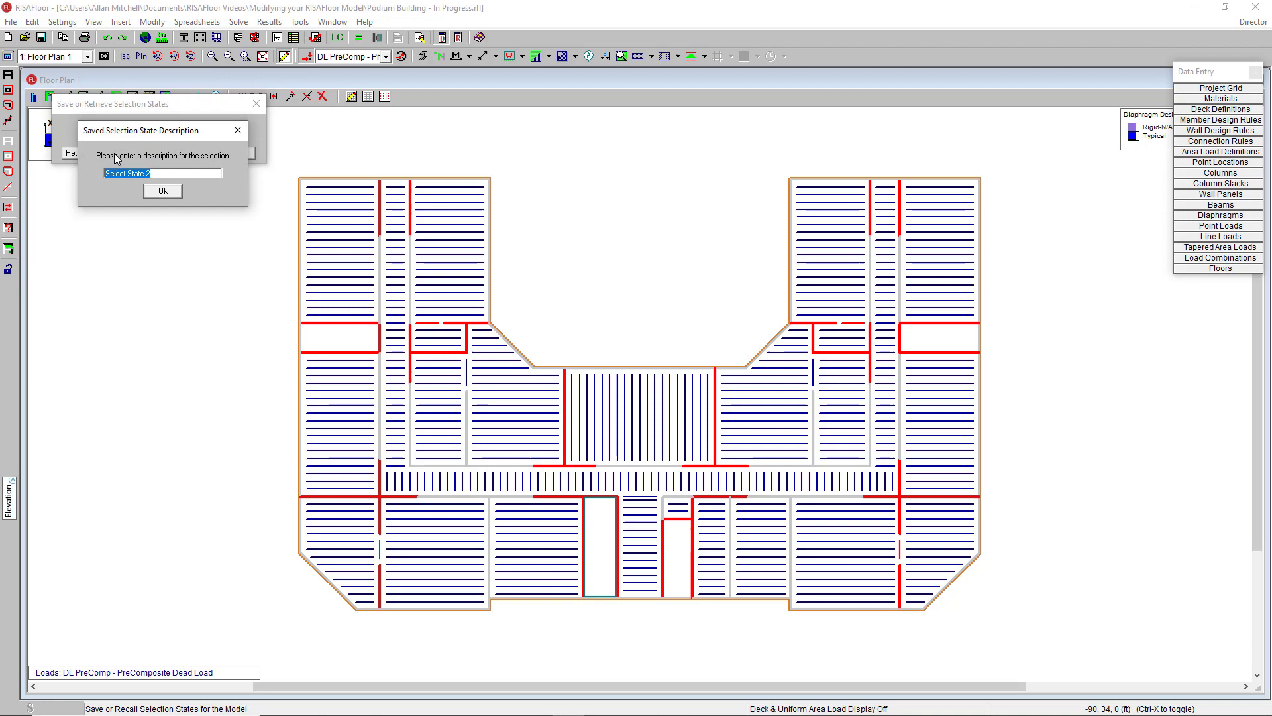
{"action": "type", "text": "Interior Walls"}
{"action": "left_click", "coordinate": [162, 191]}
{"action": "left_click", "coordinate": [238, 154]}
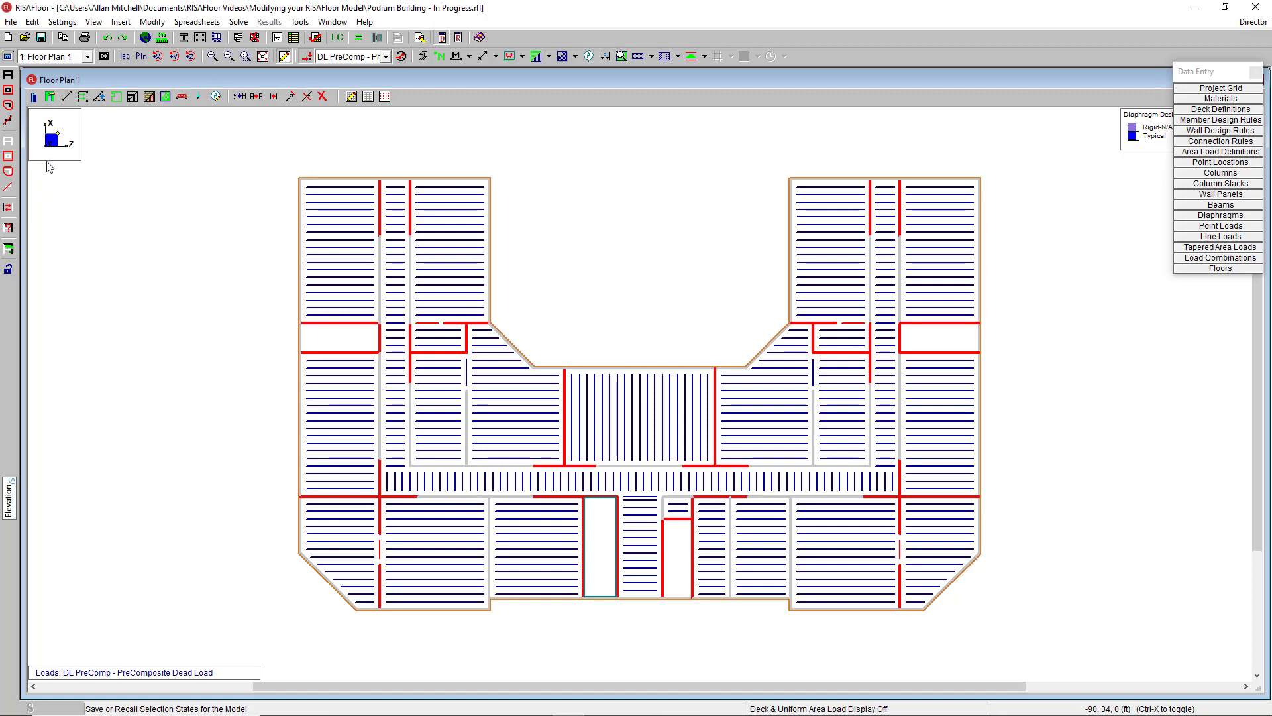
Unselect and reselect the whole model, then retrieve the 'Interior Walls' selection state
{"action": "left_click", "coordinate": [7, 156]}
{"action": "left_click", "coordinate": [8, 90]}
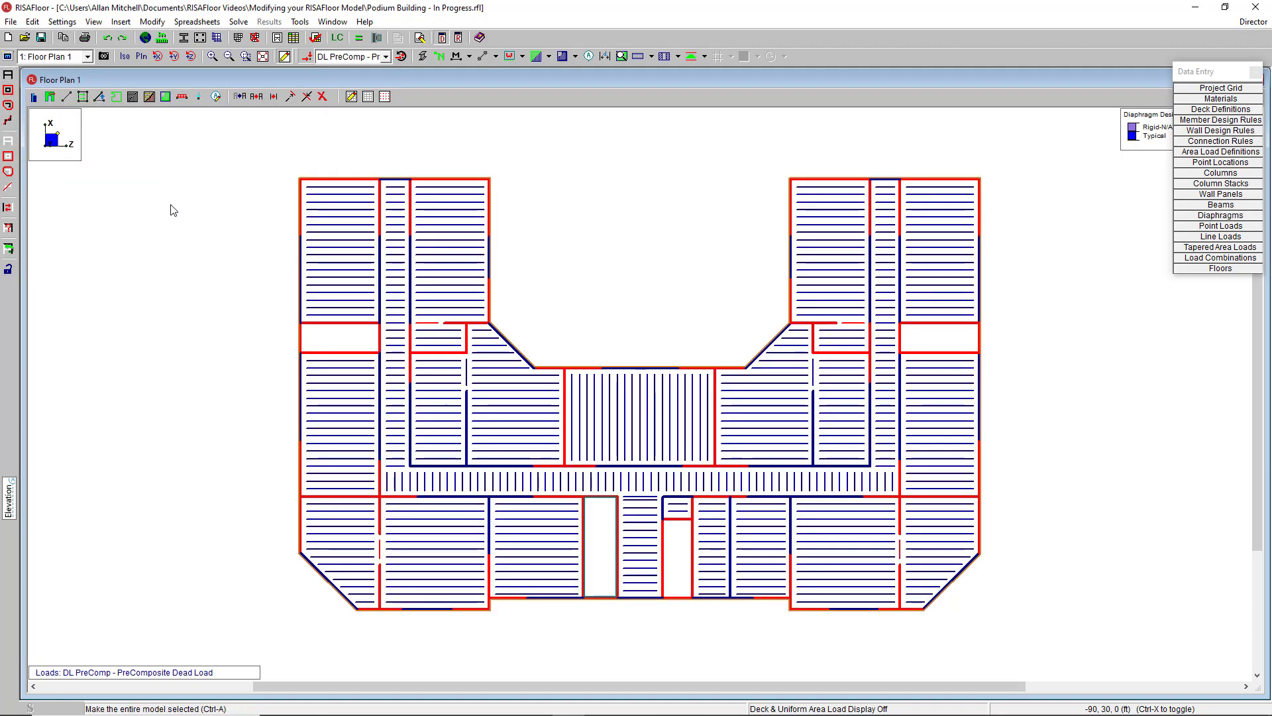
{"action": "left_click", "coordinate": [8, 251]}
{"action": "left_click", "coordinate": [127, 133]}
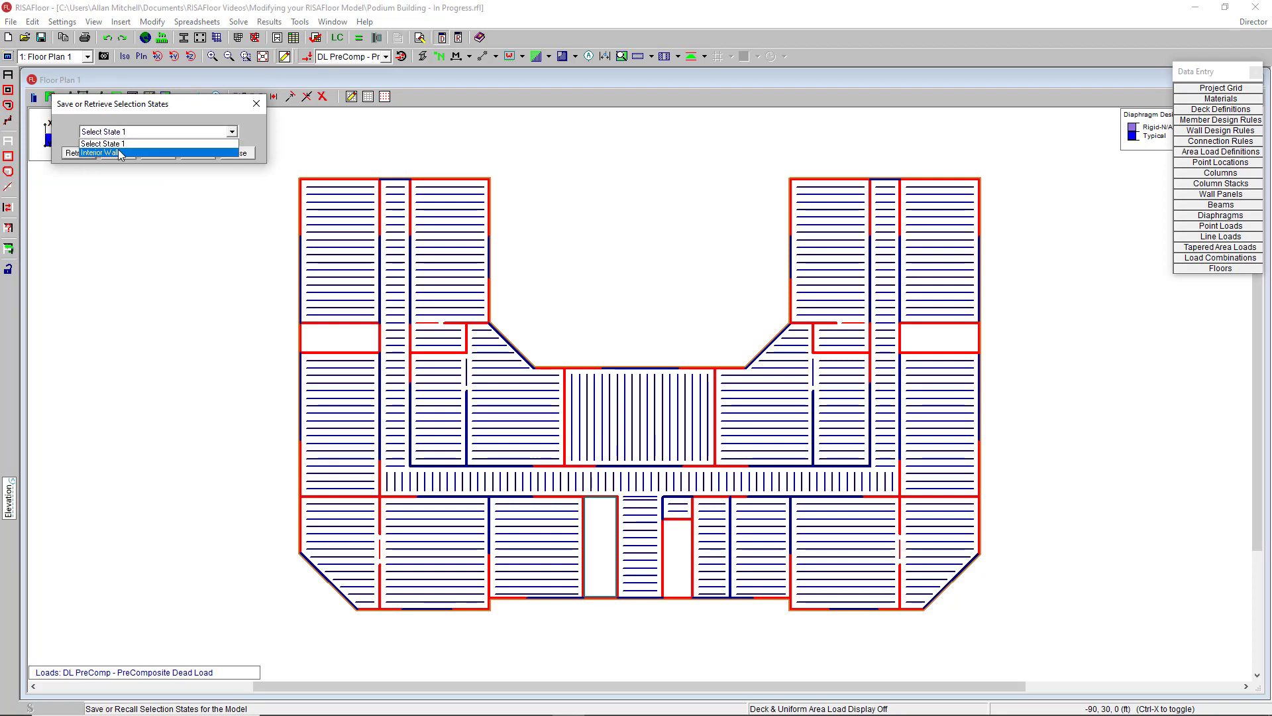
{"action": "left_click", "coordinate": [118, 153]}
{"action": "left_click", "coordinate": [78, 153]}
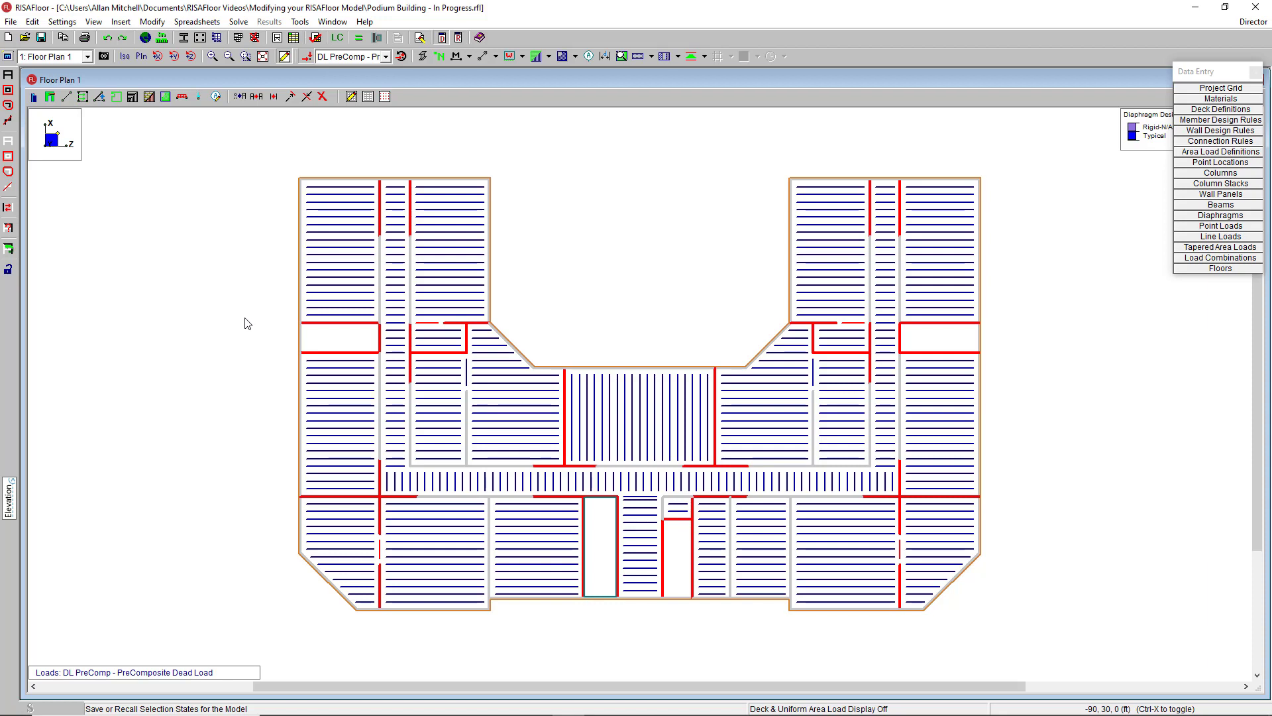
In the Beams spreadsheet, block-fill the Material of beams M1–M8 with SP, then close it
{"action": "left_click", "coordinate": [8, 75]}
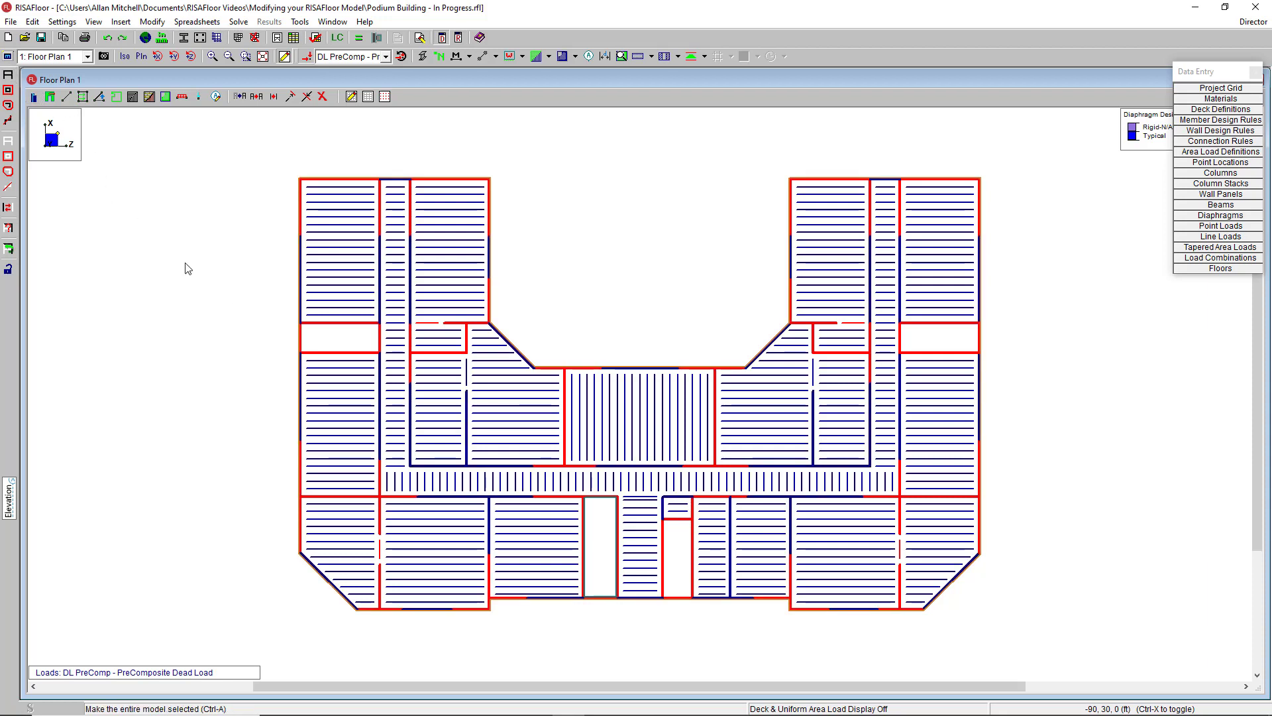
{"action": "left_click", "coordinate": [1221, 204]}
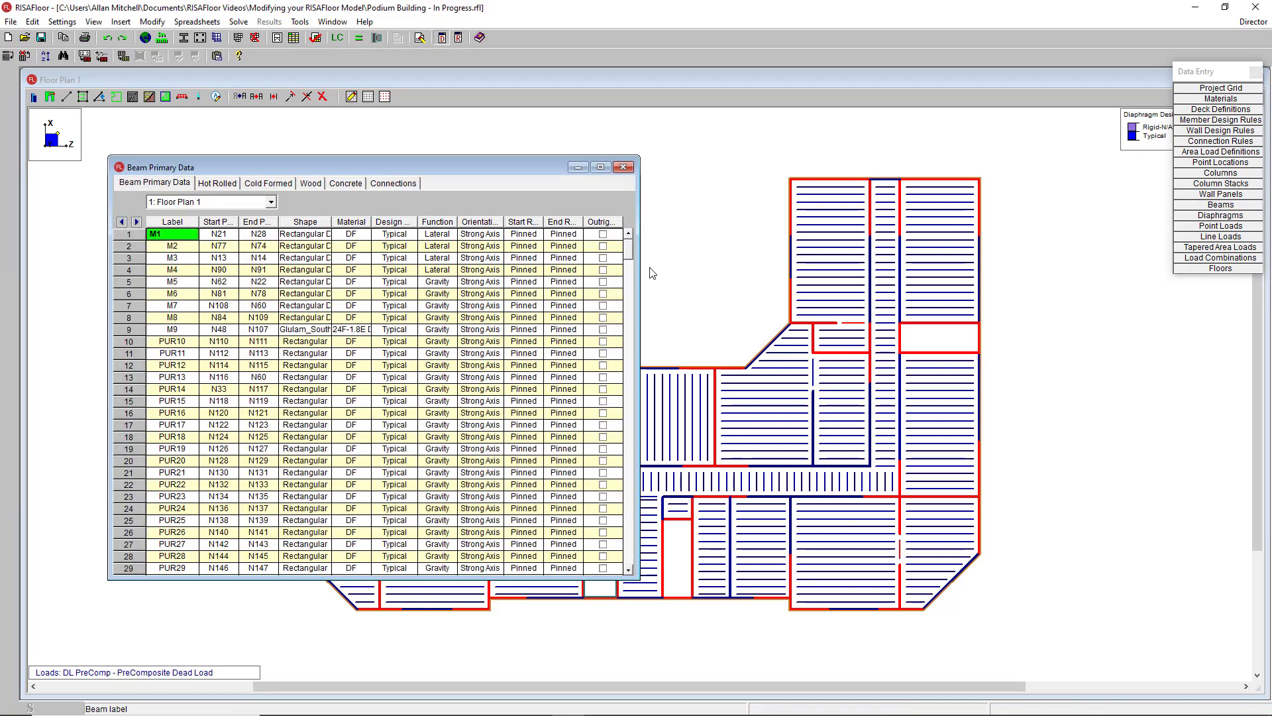
{"action": "left_click_drag", "start_coordinate": [357, 236], "coordinate": [365, 319]}
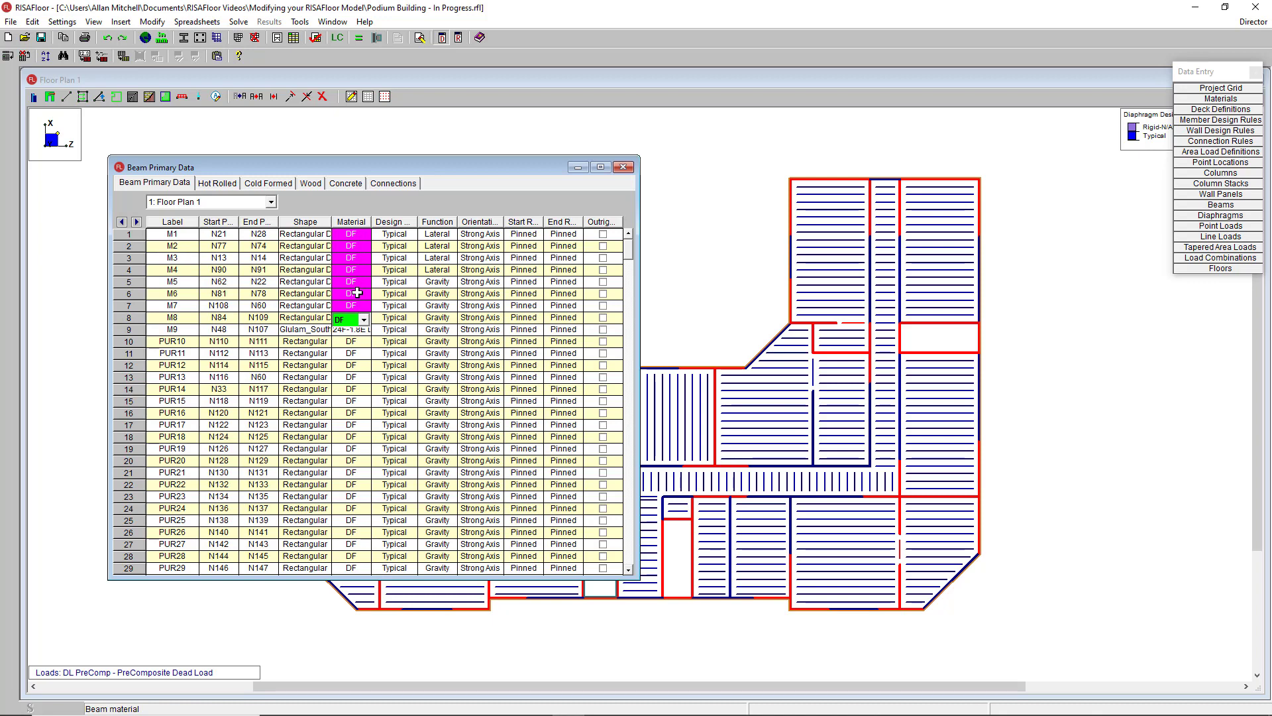
{"action": "left_click", "coordinate": [363, 320]}
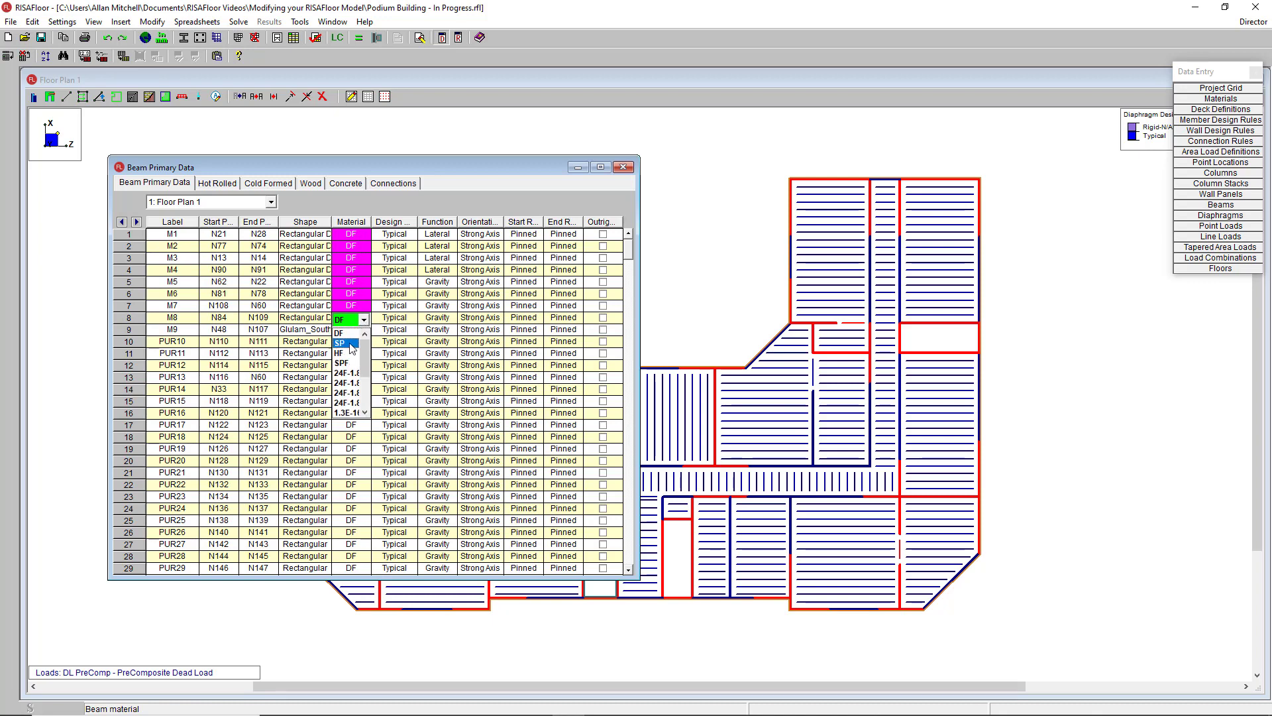
{"action": "mouse_move", "coordinate": [365, 350]}
{"action": "left_mouse_down"}
{"action": "mouse_move", "coordinate": [366, 394]}
{"action": "mouse_move", "coordinate": [372, 360]}
{"action": "left_mouse_up"}
{"action": "left_click", "coordinate": [365, 321]}
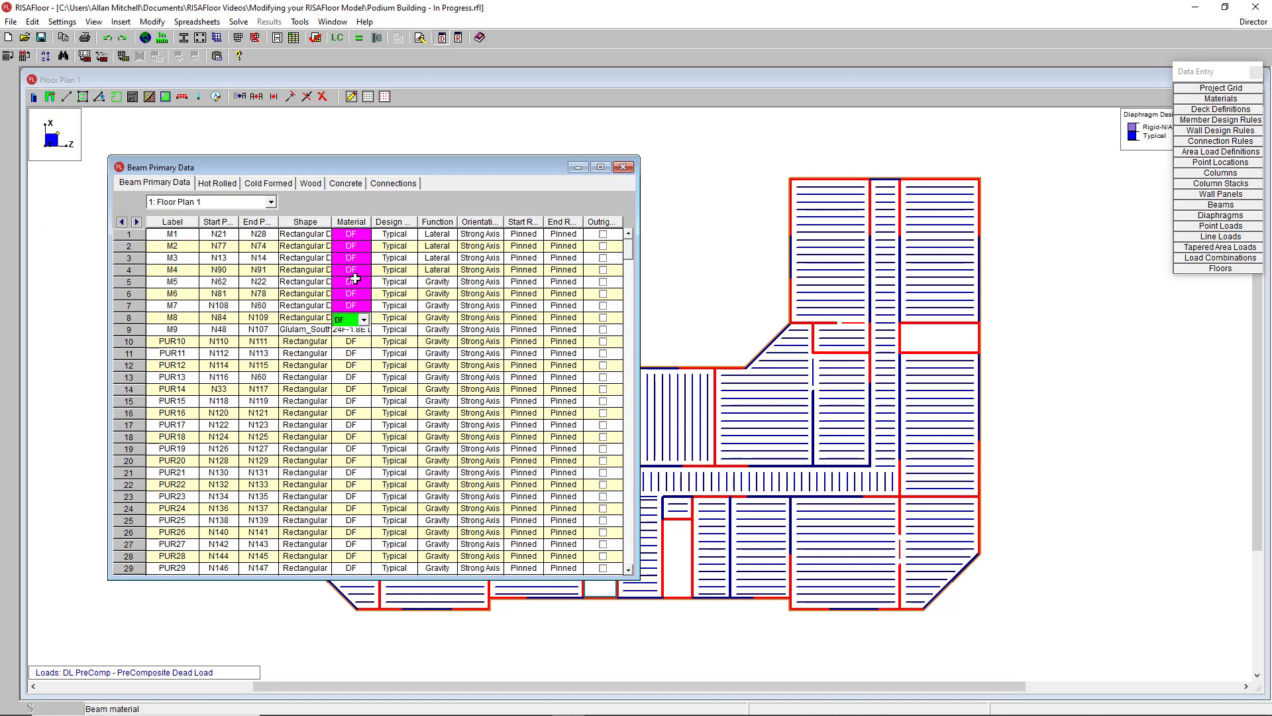
{"action": "key", "text": "ctrl+f"}
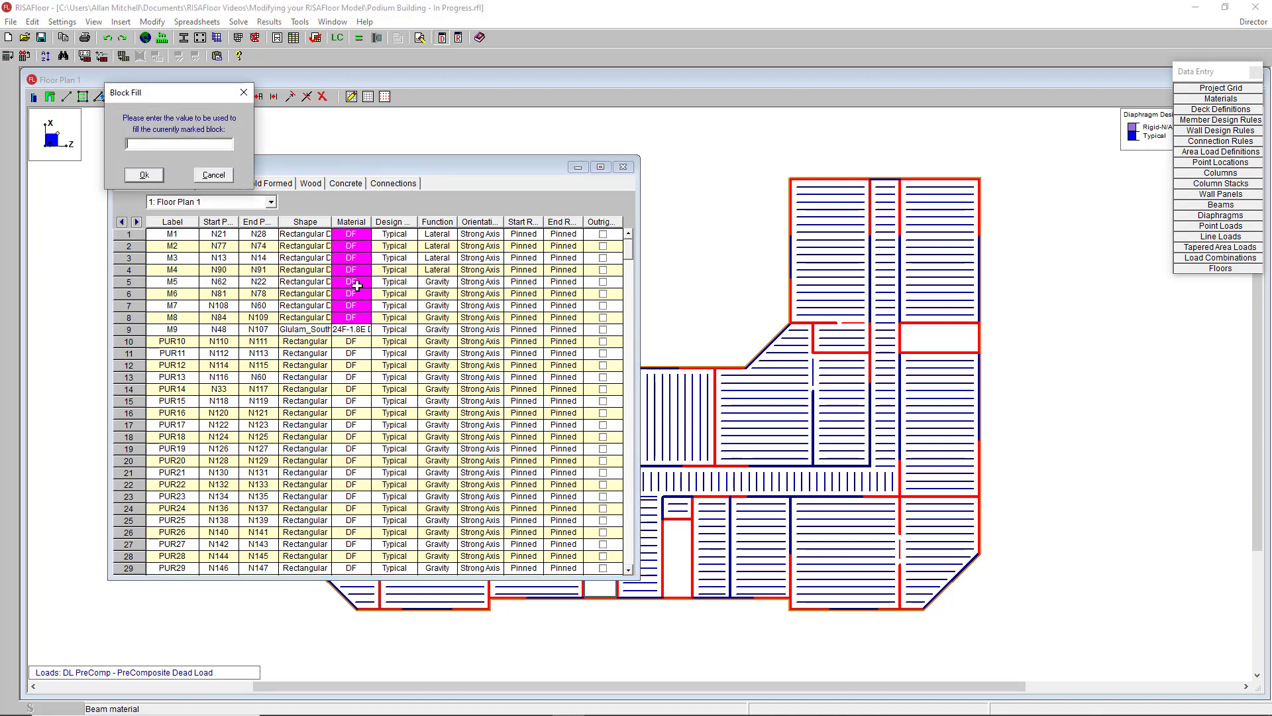
{"action": "type", "text": "SP"}
{"action": "left_click", "coordinate": [141, 175]}
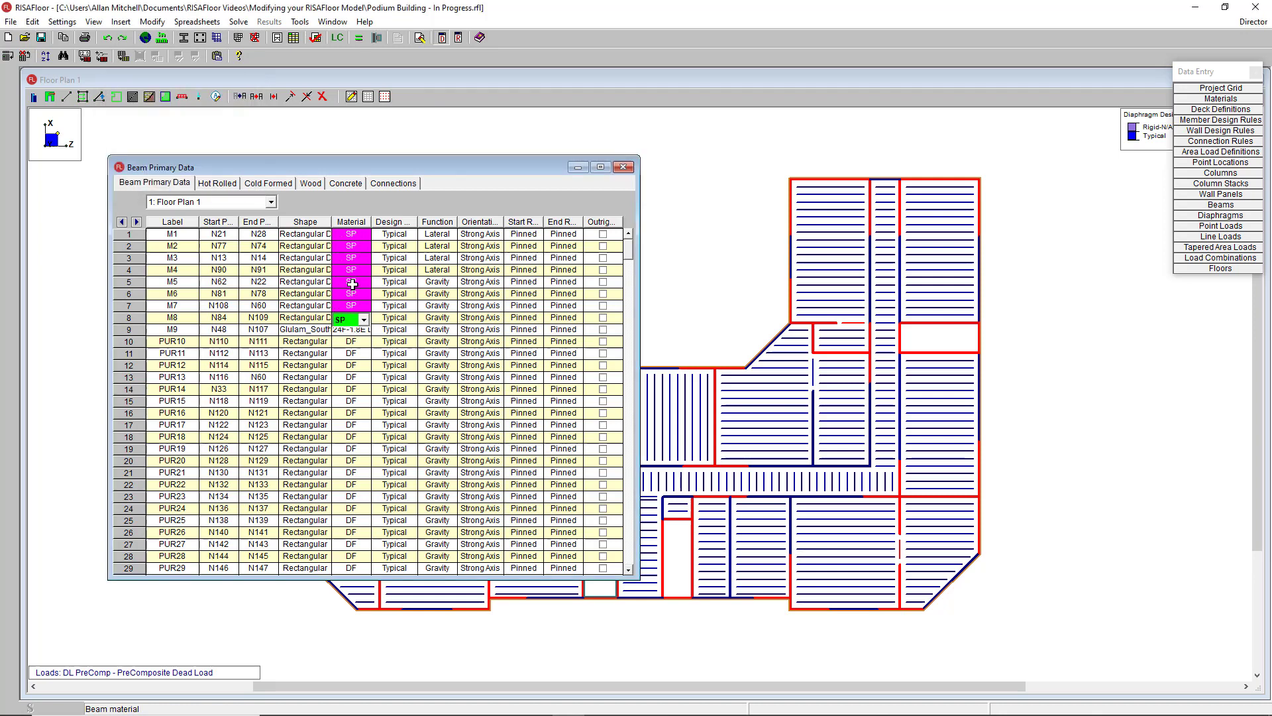
{"action": "left_click", "coordinate": [623, 168]}
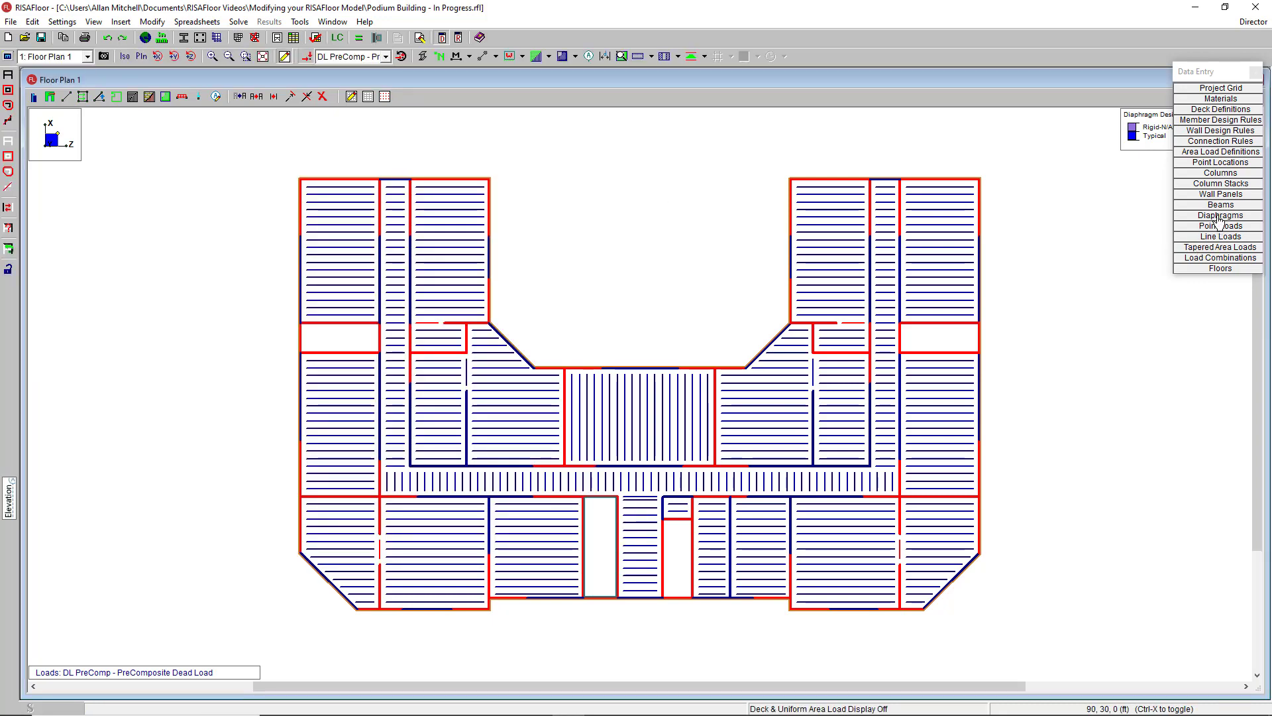
Multiply the PostDL column of all five uniform area loads by 1.1 with Math on Block
{"action": "left_click", "coordinate": [1208, 153]}
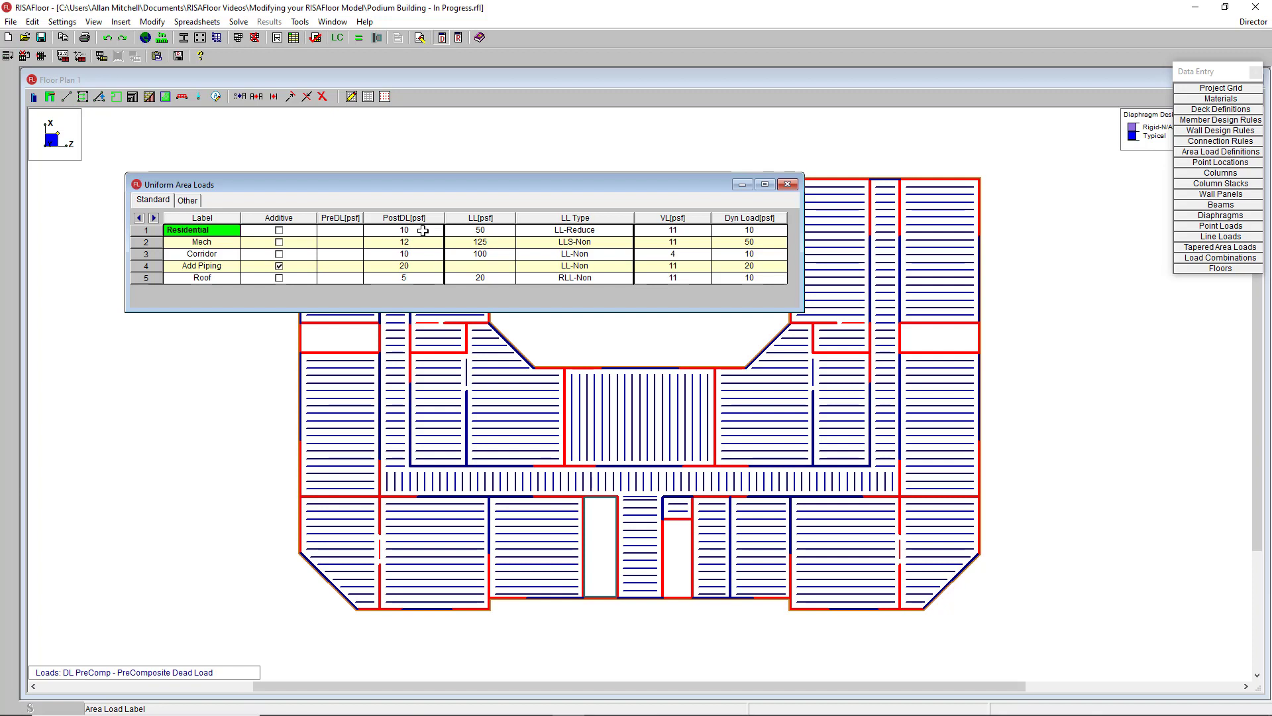
{"action": "left_click_drag", "start_coordinate": [423, 230], "coordinate": [424, 278]}
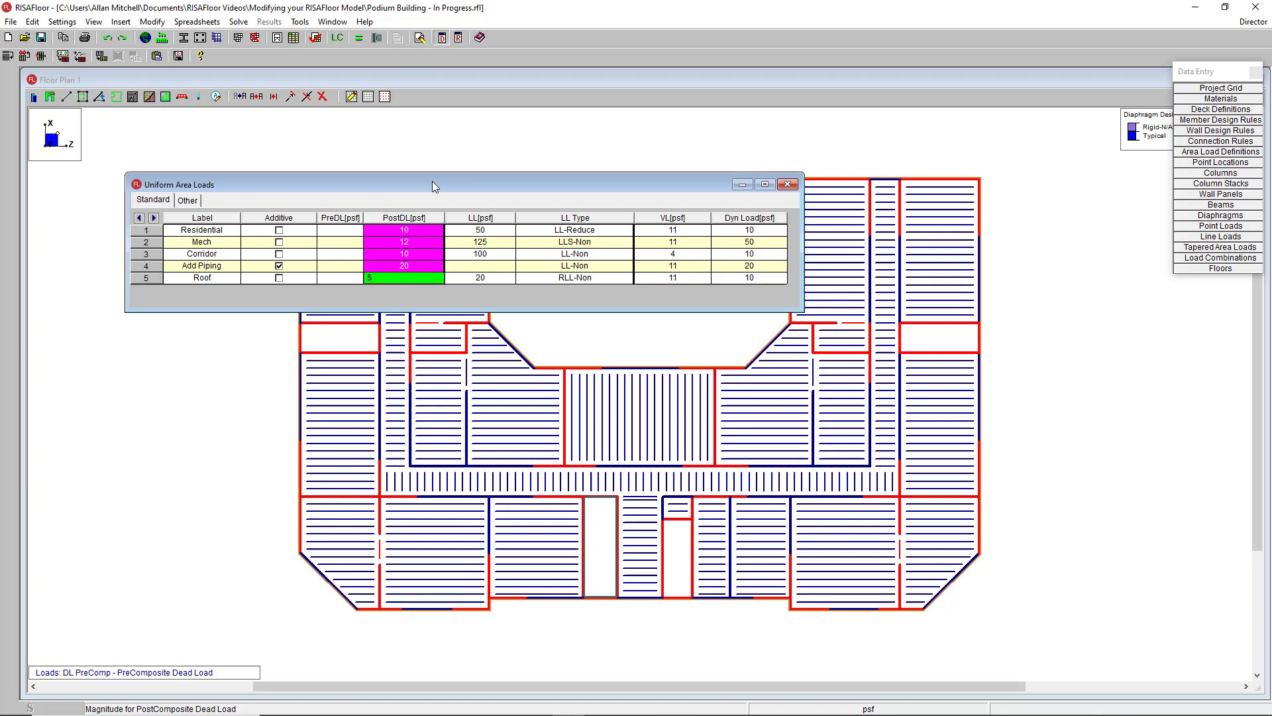
{"action": "right_click", "coordinate": [436, 240]}
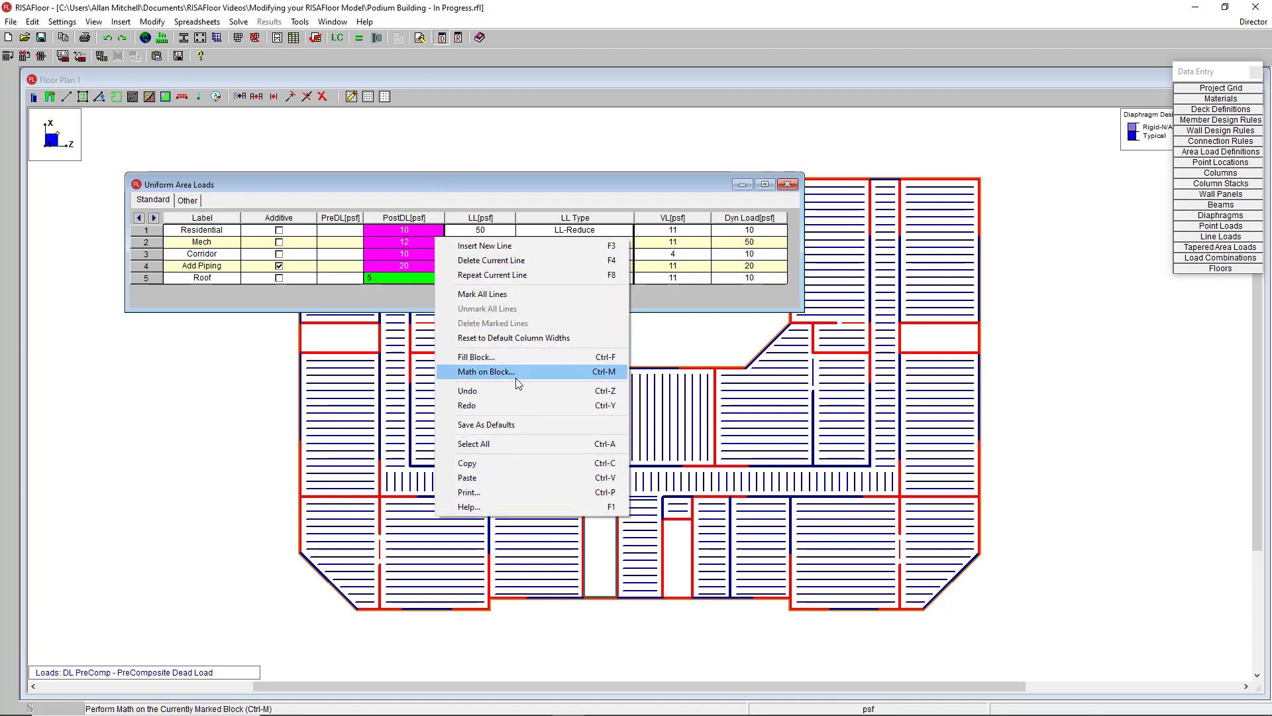
{"action": "left_click", "coordinate": [533, 373]}
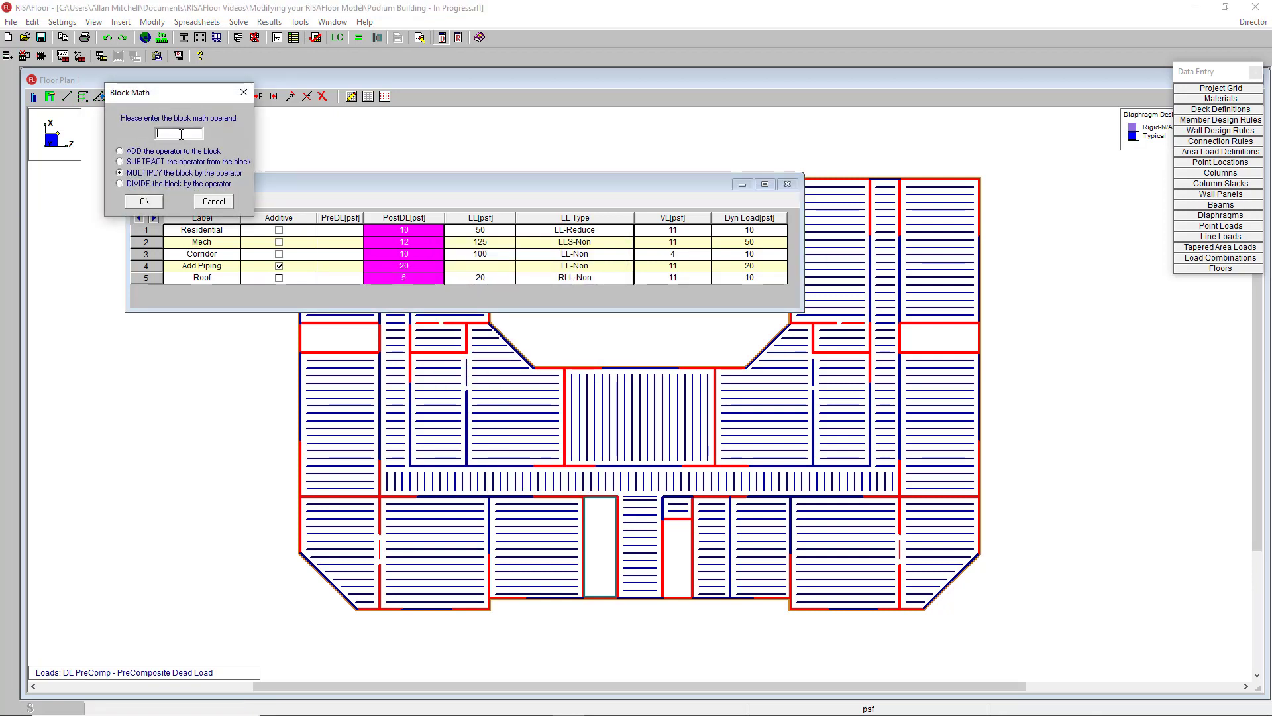
{"action": "type", "text": "1.1"}
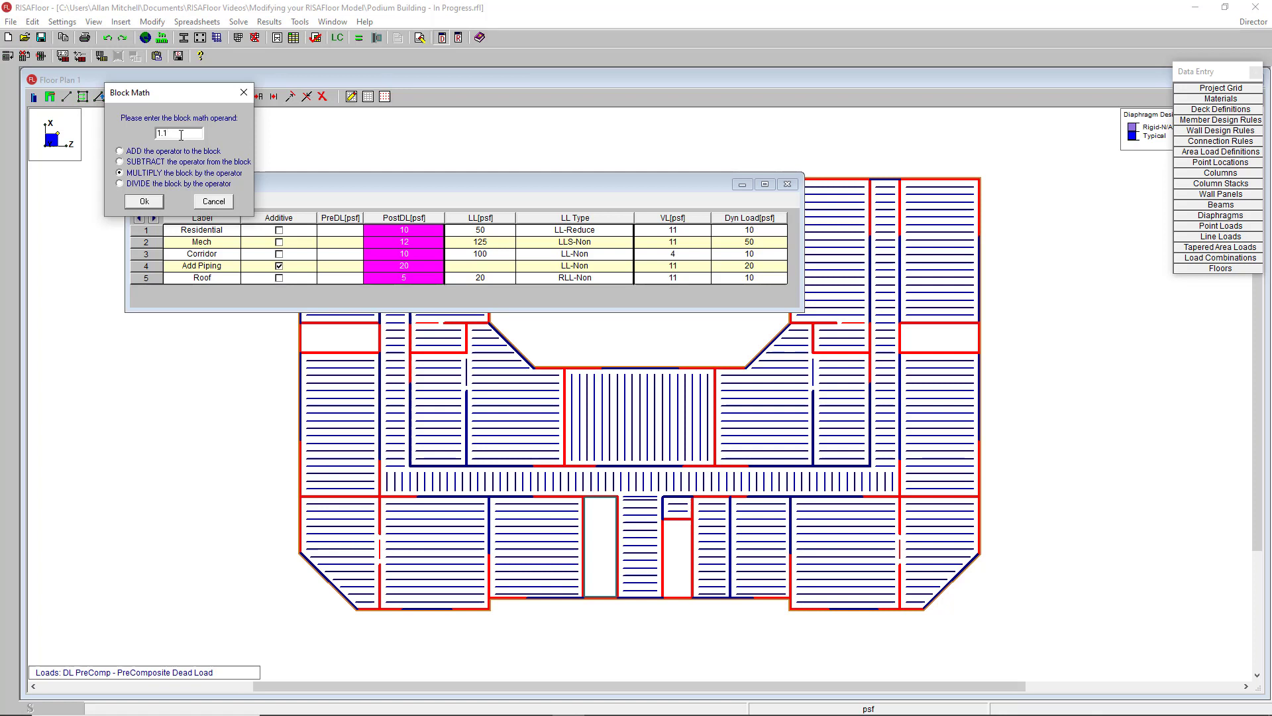
{"action": "left_click", "coordinate": [144, 202]}
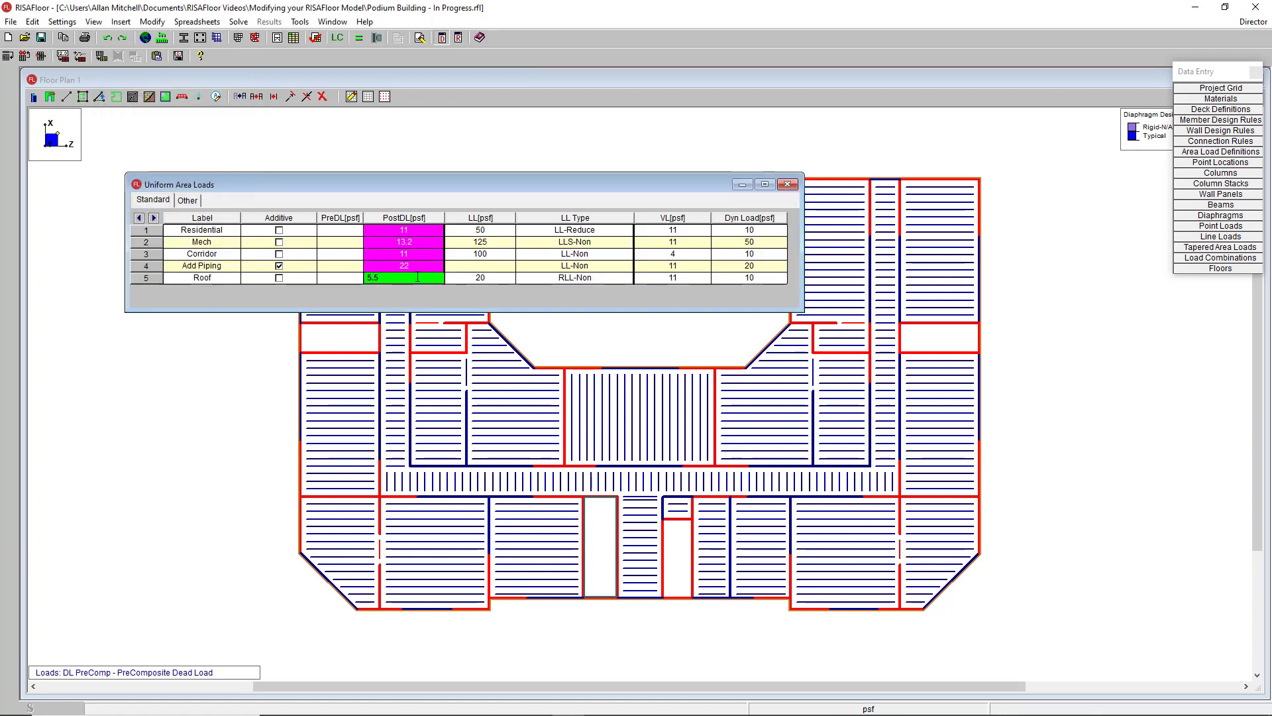